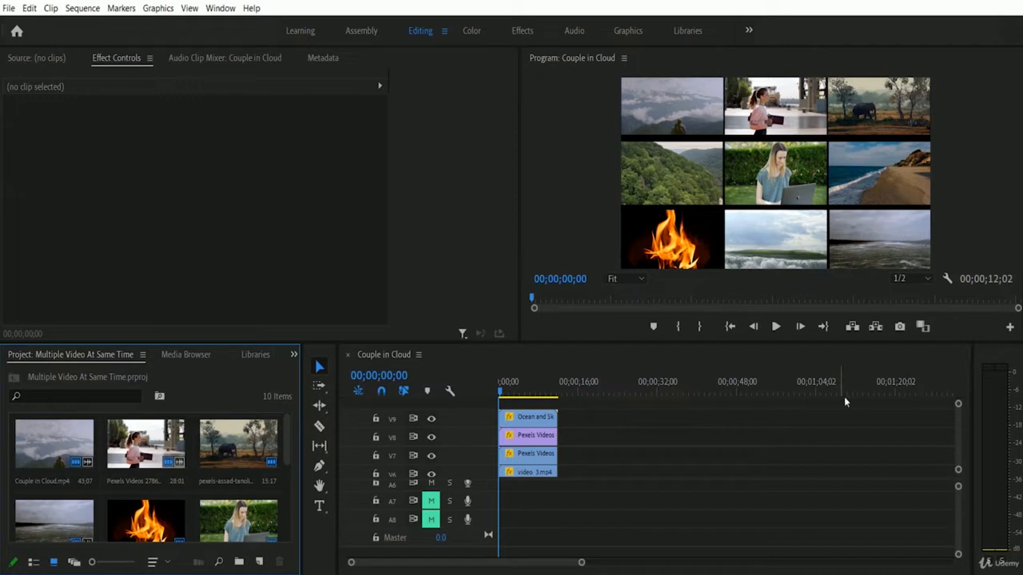
Play the finished nine-video grid sequence from the start to preview it, and stop playback near the end
left_click(775, 328)
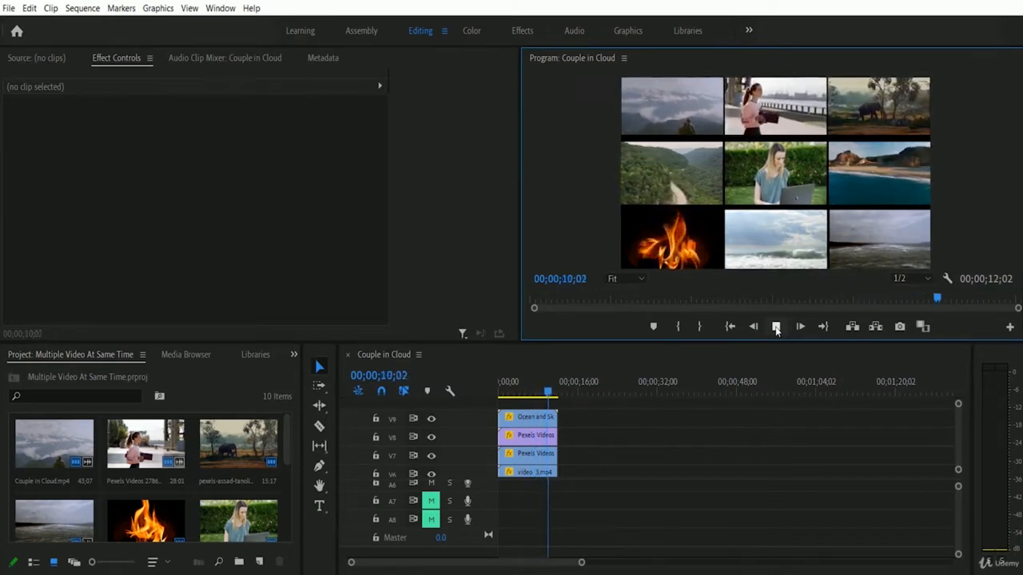
left_click(776, 327)
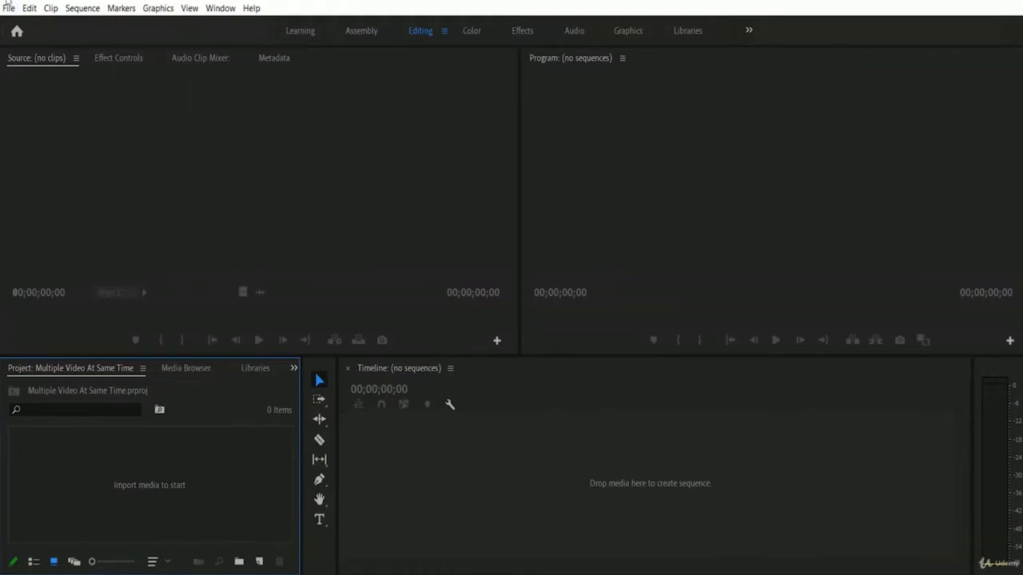
Import nine videos from the 01 Editing folder: Ocean and Sky, three Pexels Videos, both pexels- clips, production ID-4393393, video_3 and video_4
left_click(9, 8)
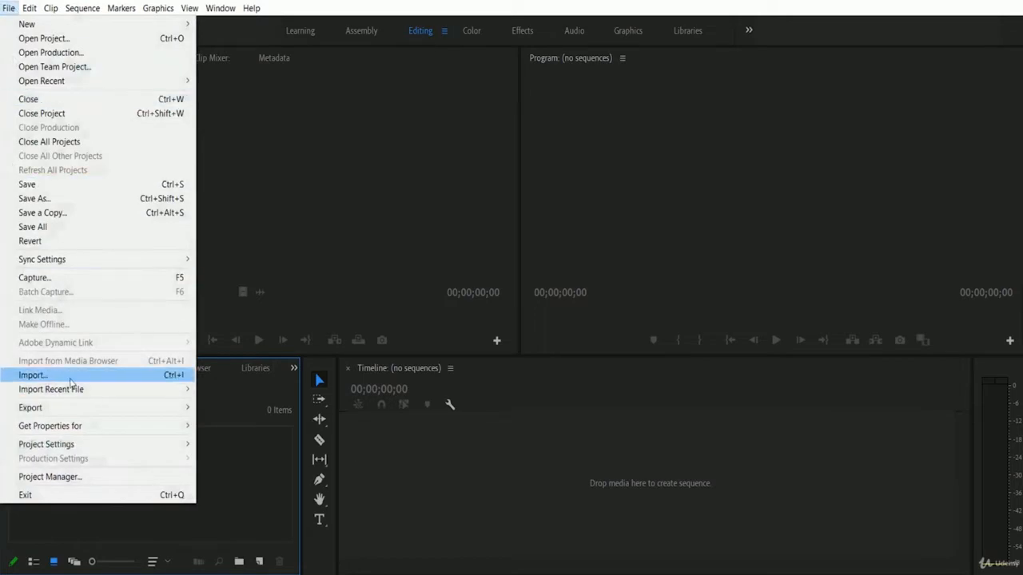
left_click(111, 376)
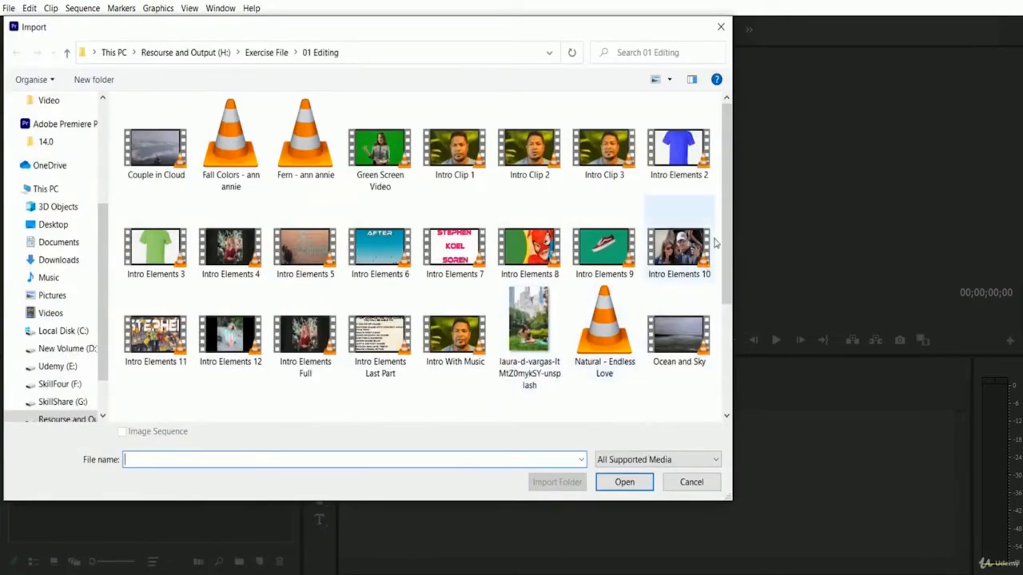
left_click_drag(729, 215, 737, 323)
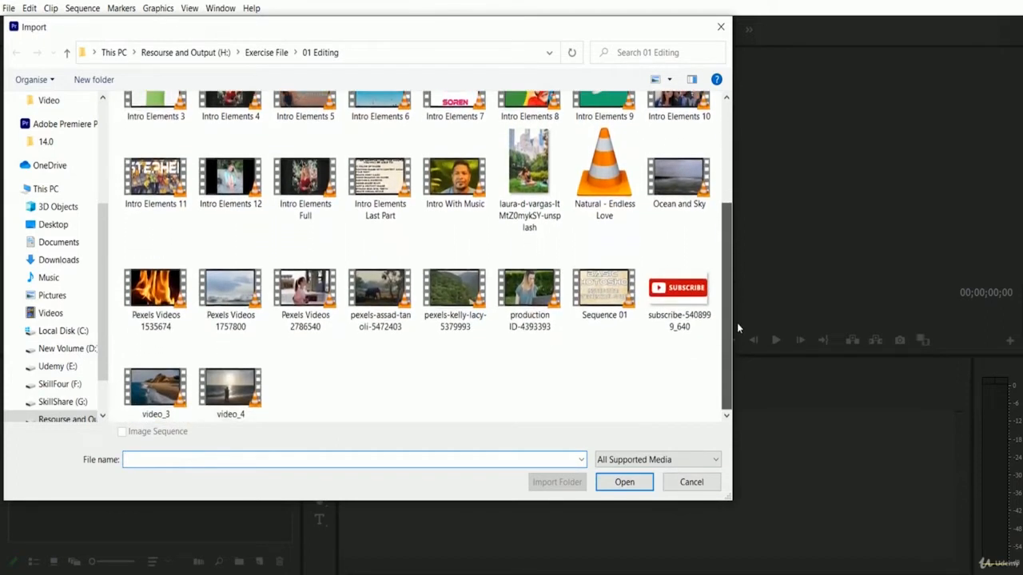
left_click(666, 191)
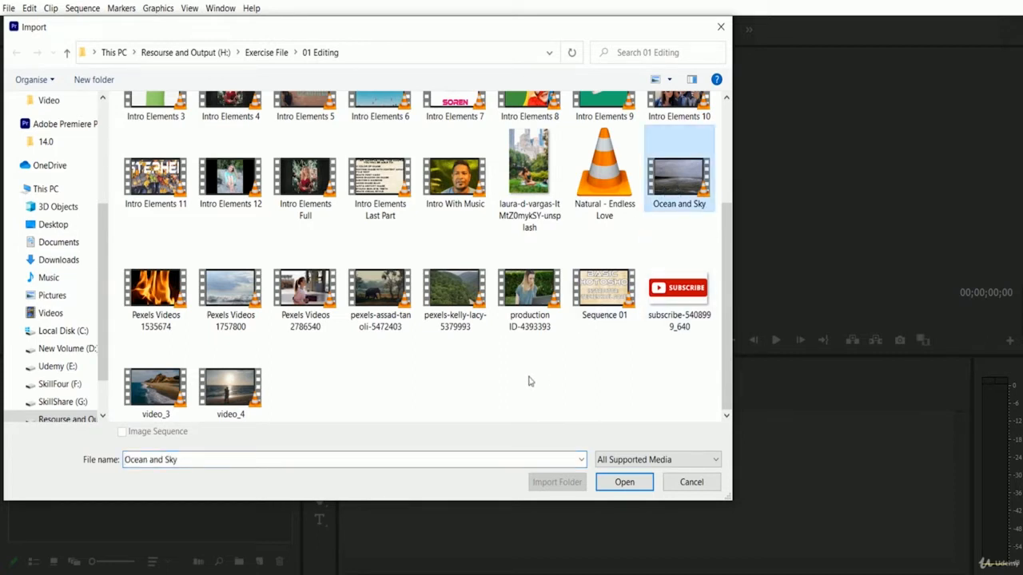
left_click(149, 318, "ctrl")
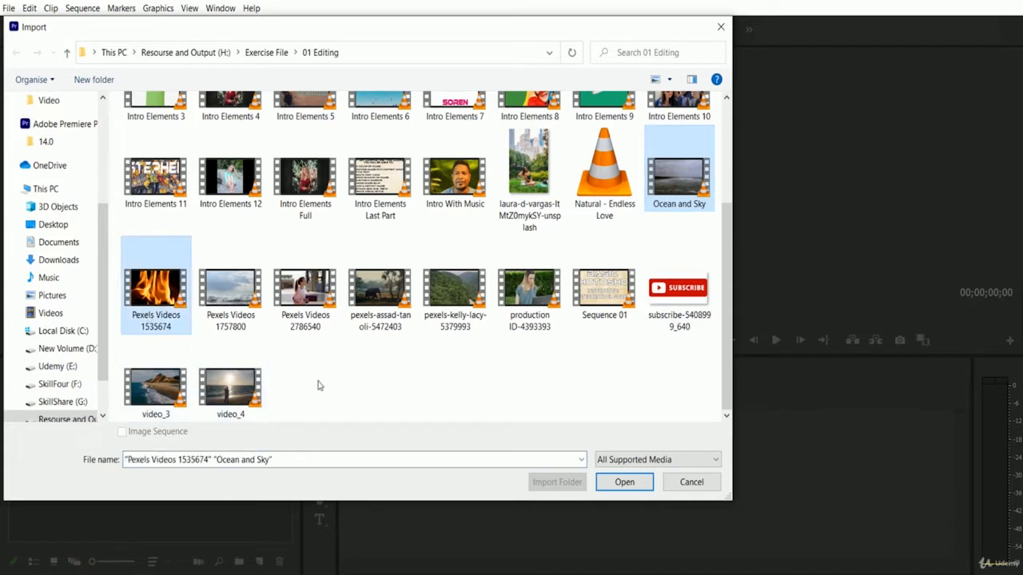
left_click(223, 307, "ctrl")
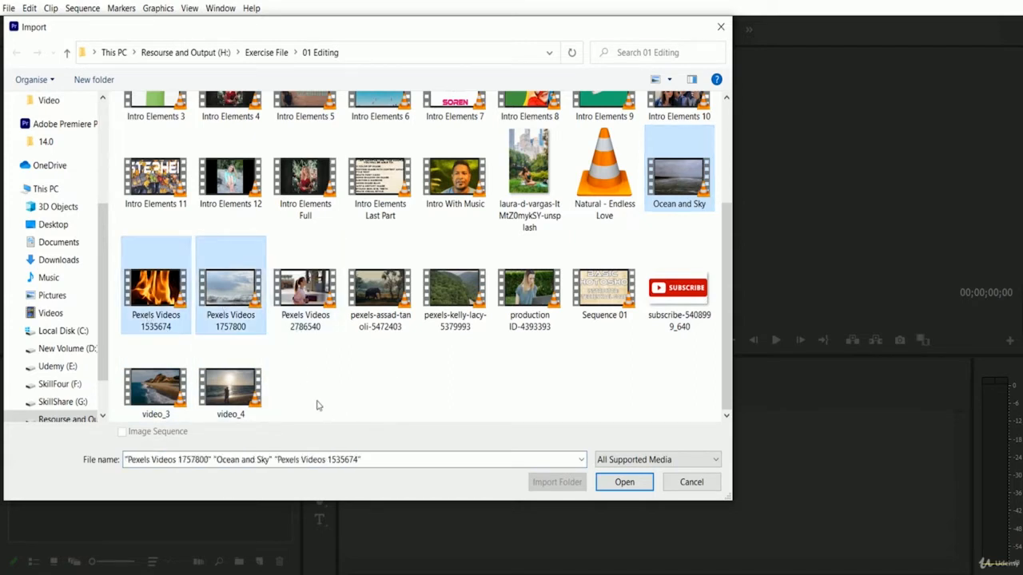
left_click(306, 295, "ctrl")
left_click(379, 294, "ctrl")
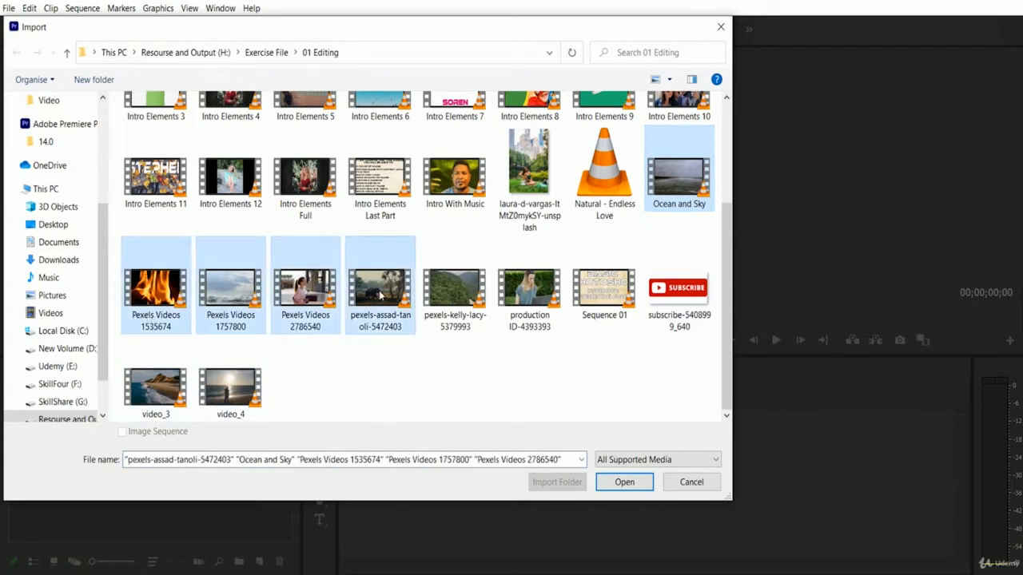
left_click(442, 295, "ctrl")
left_click(530, 291, "ctrl")
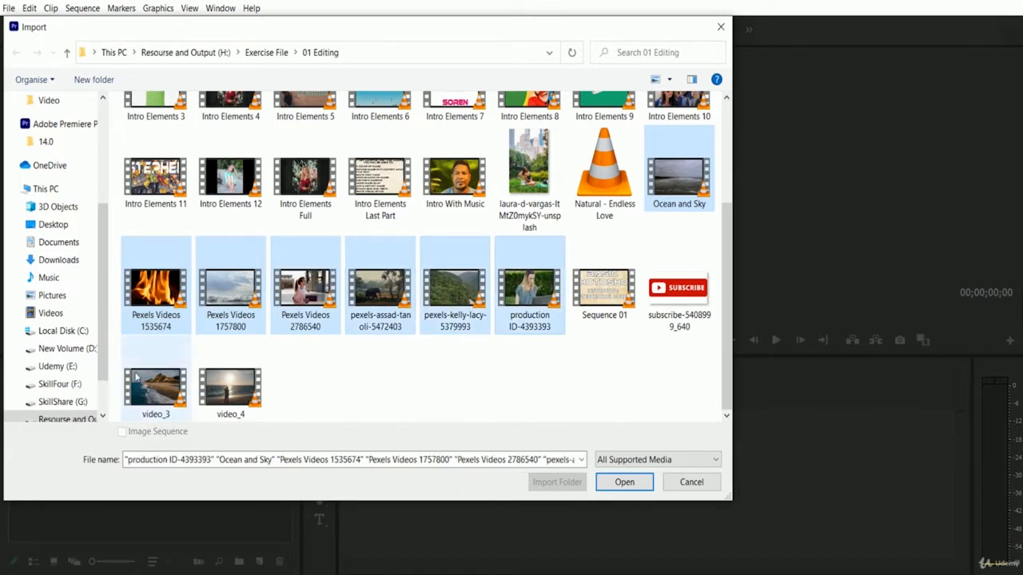
left_click(150, 388, "ctrl")
left_click(230, 404, "ctrl")
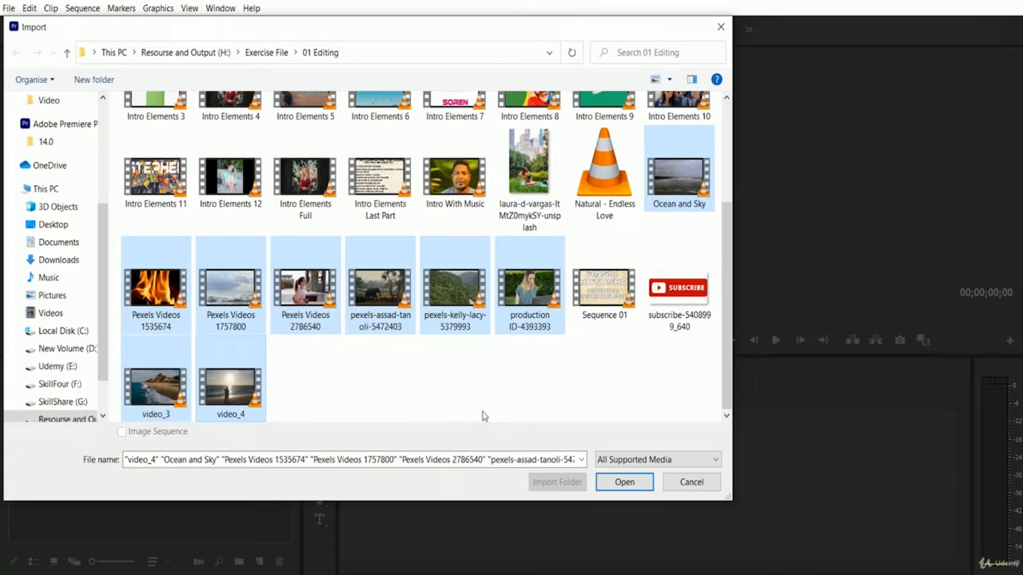
left_click(626, 482)
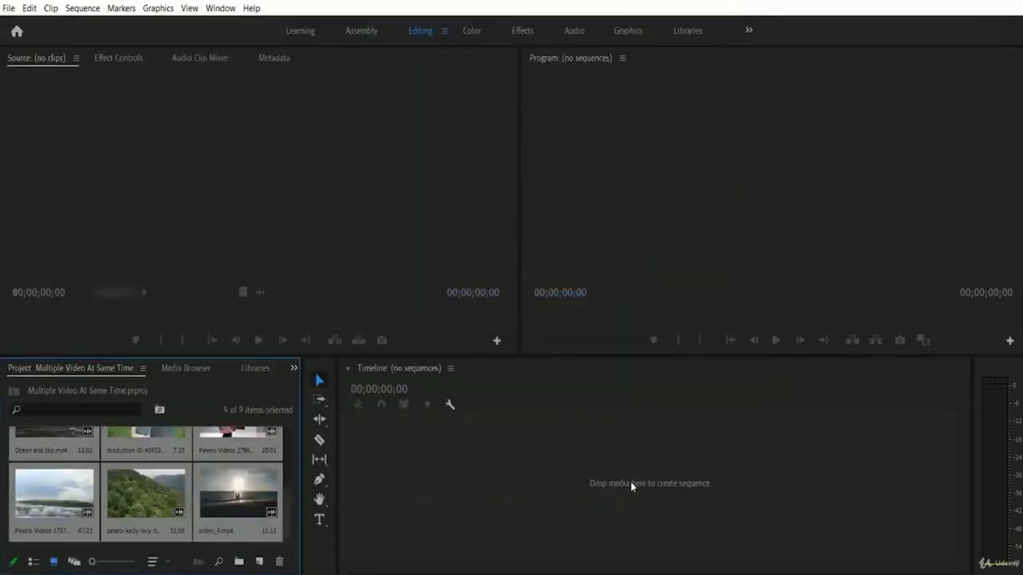
Create a new sequence from video_3.mp4 by placing the clip on the empty timeline
left_click_drag(288, 519, 293, 461)
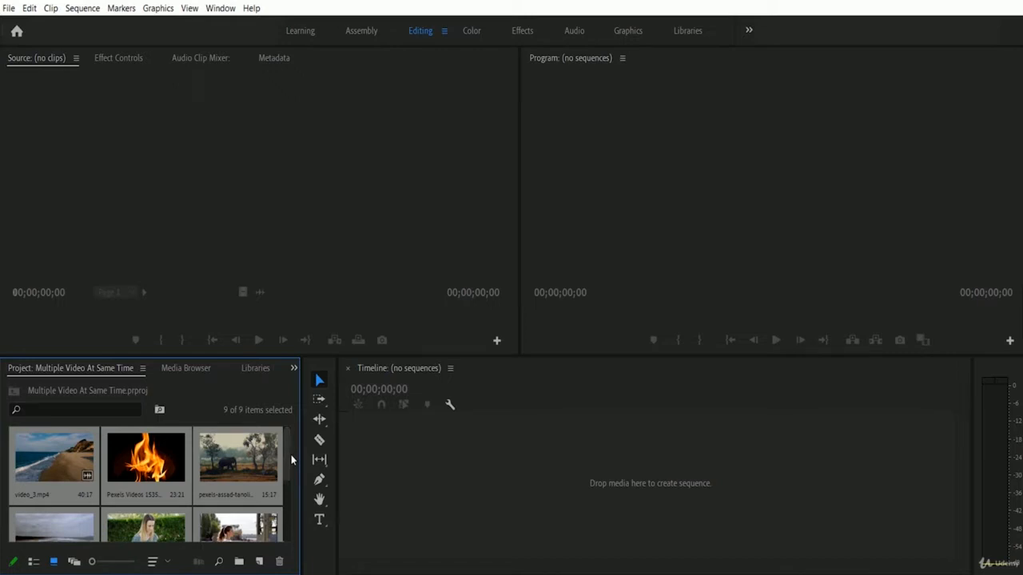
left_click(46, 462)
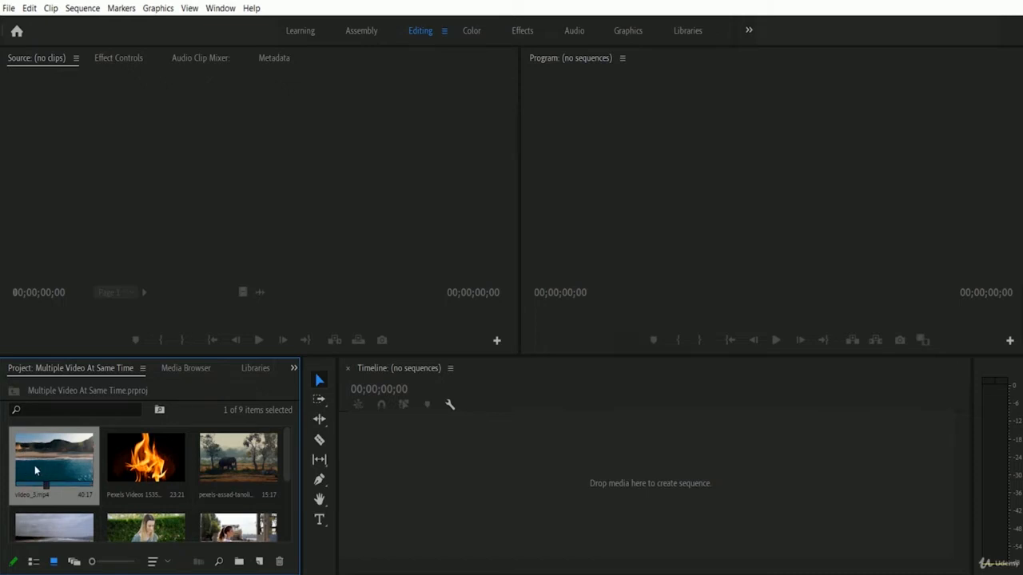
left_click_drag(34, 461, 415, 470)
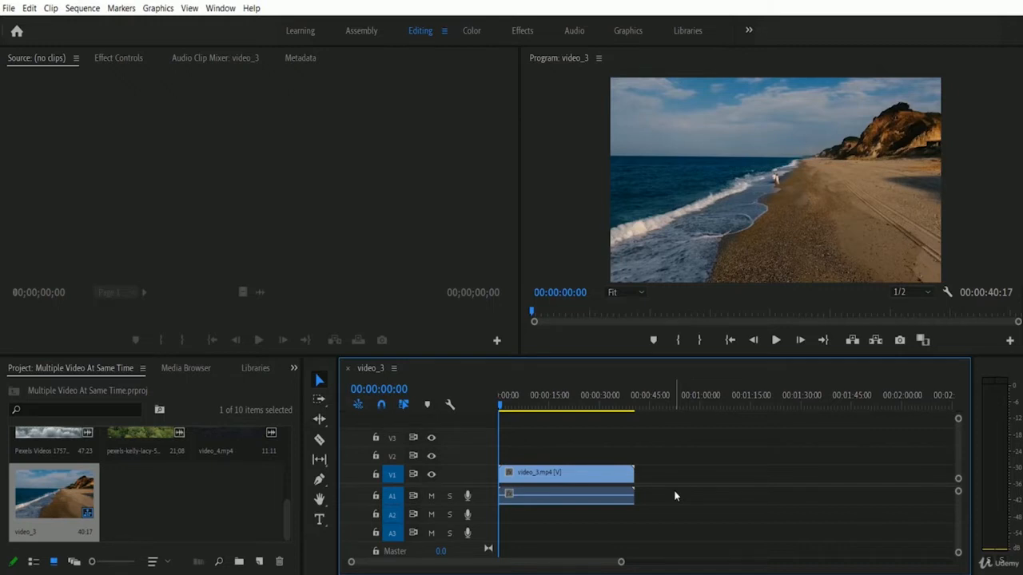
Unlink the audio from the video_3.mp4 clip on the timeline and delete the audio part
right_click(566, 473)
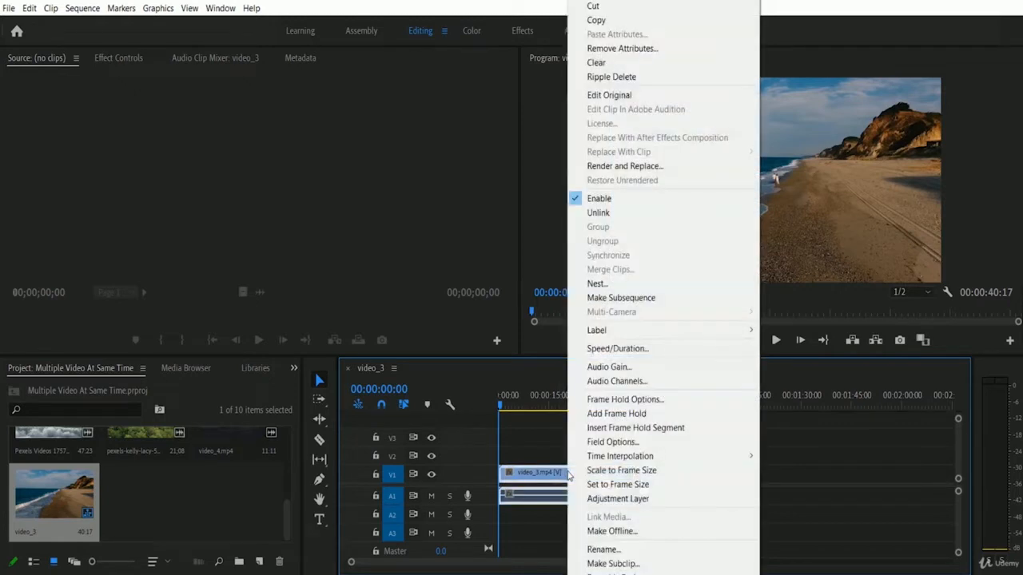
left_click(601, 212)
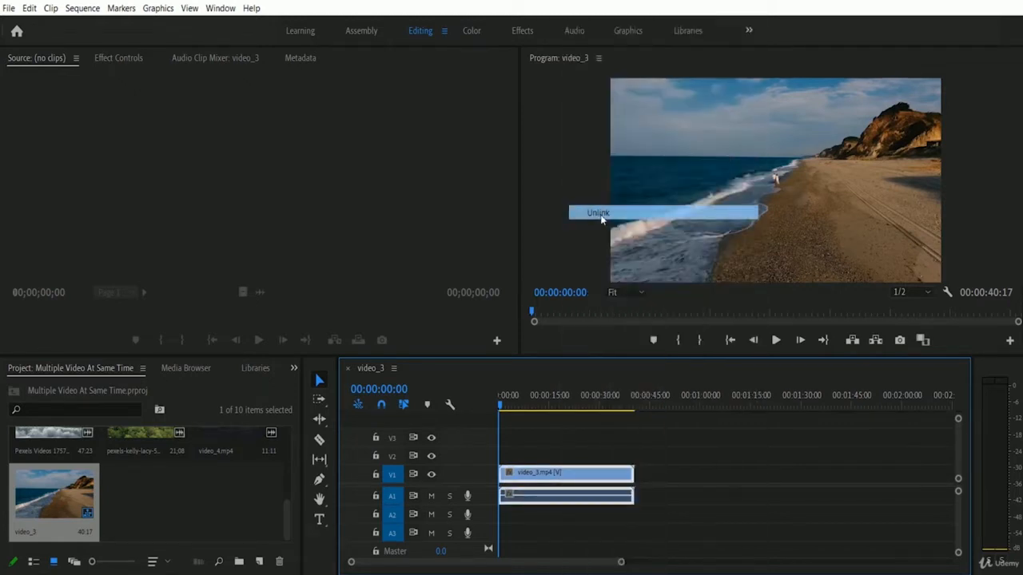
left_click(547, 504)
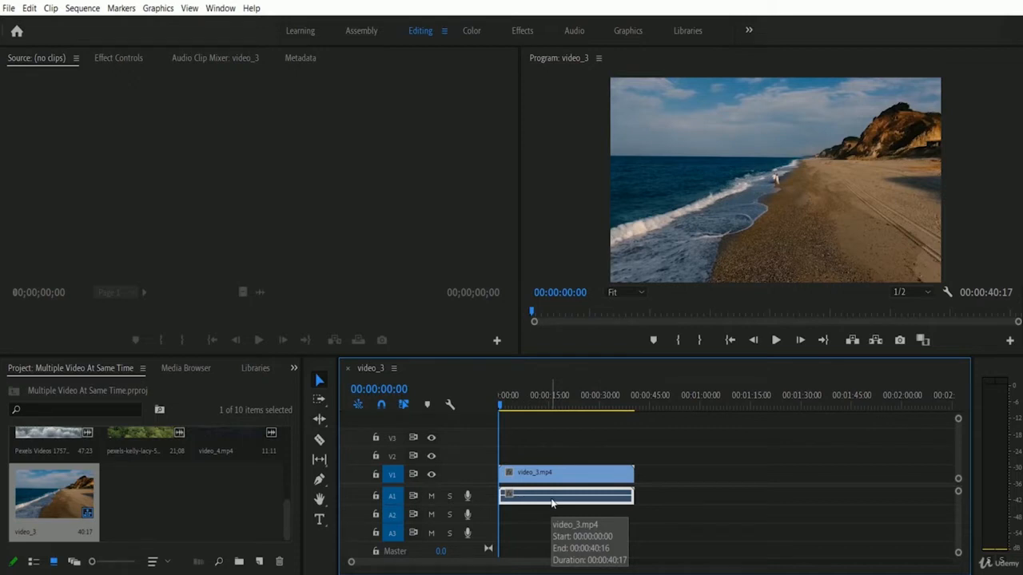
key("Delete")
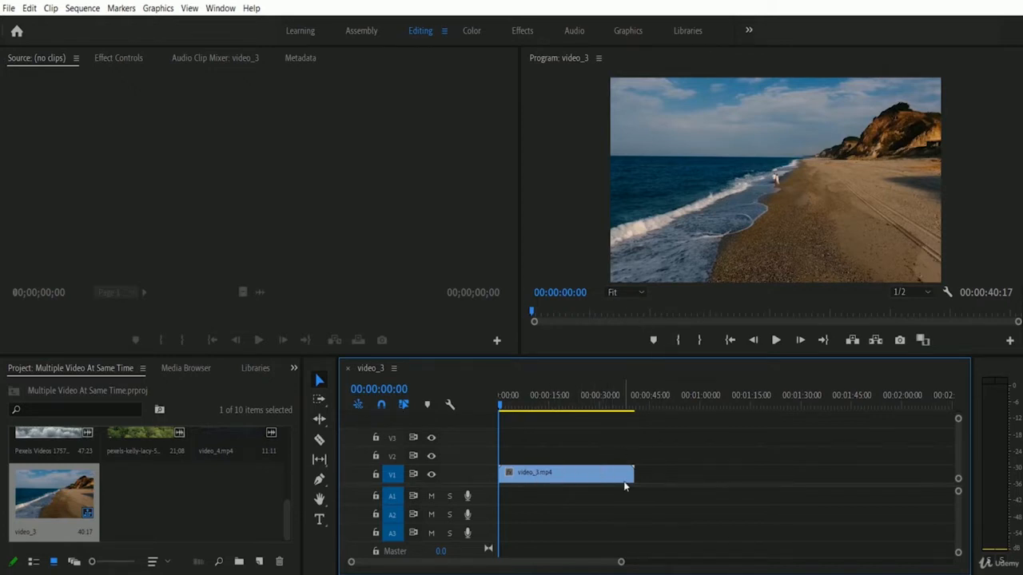
Set the scale of the video_3.mp4 clip on V1 to 33 in its effect controls
left_click(574, 476)
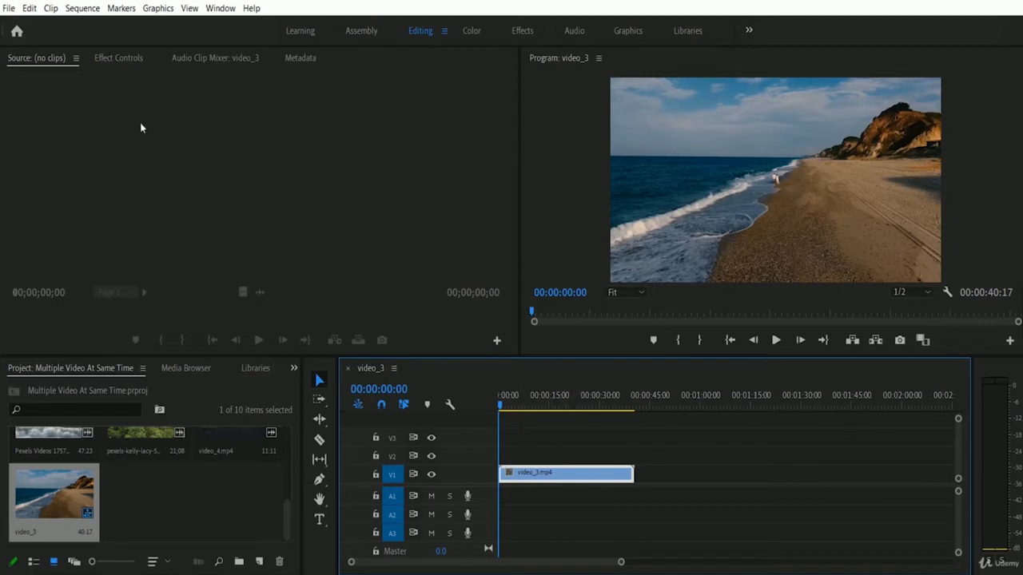
left_click(117, 59)
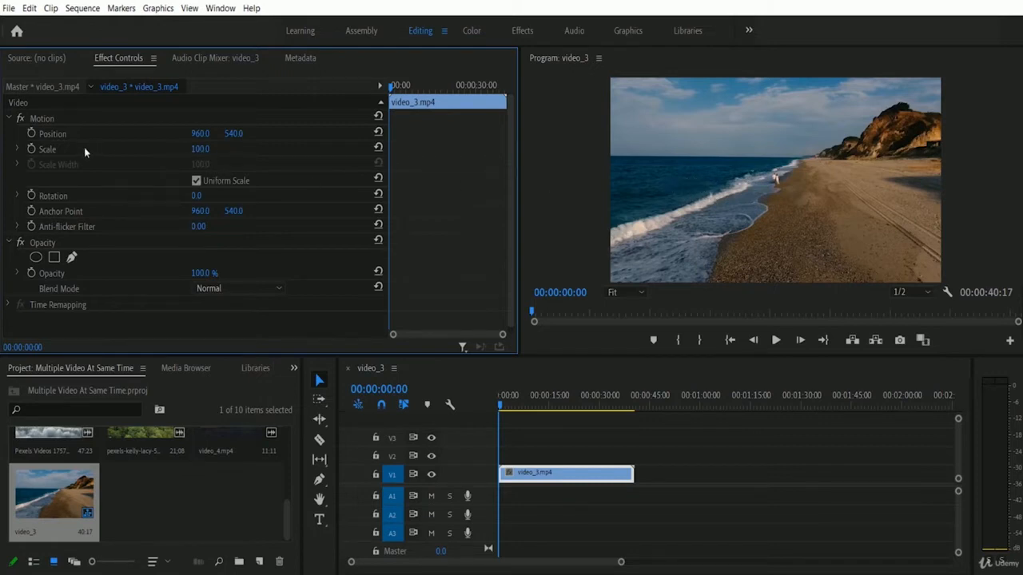
left_click(203, 150)
type("33")
key("Return")
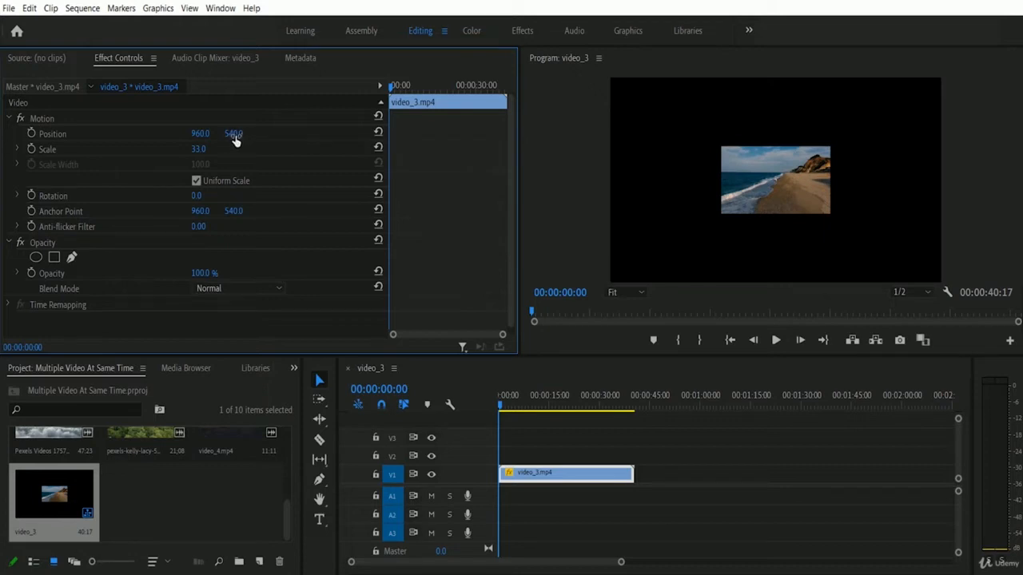
Move video_3.mp4 into the upper-left corner of the frame by setting its position to 318, 180
mouse_move(236, 137)
left_mouse_down()
mouse_move(64, 160)
mouse_move(230, 134)
mouse_move(233, 146)
left_mouse_up()
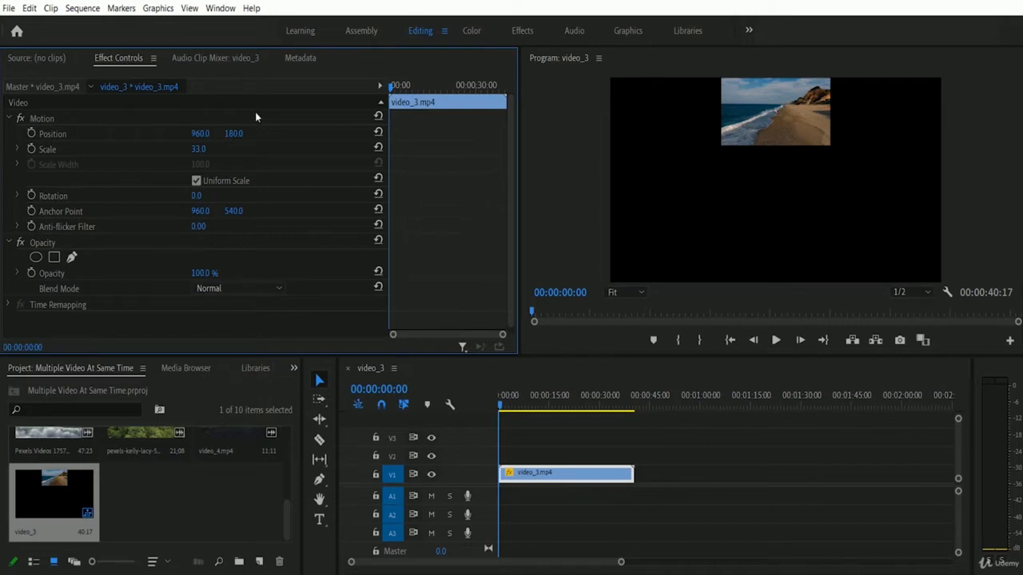
left_click_drag(199, 138, 174, 148)
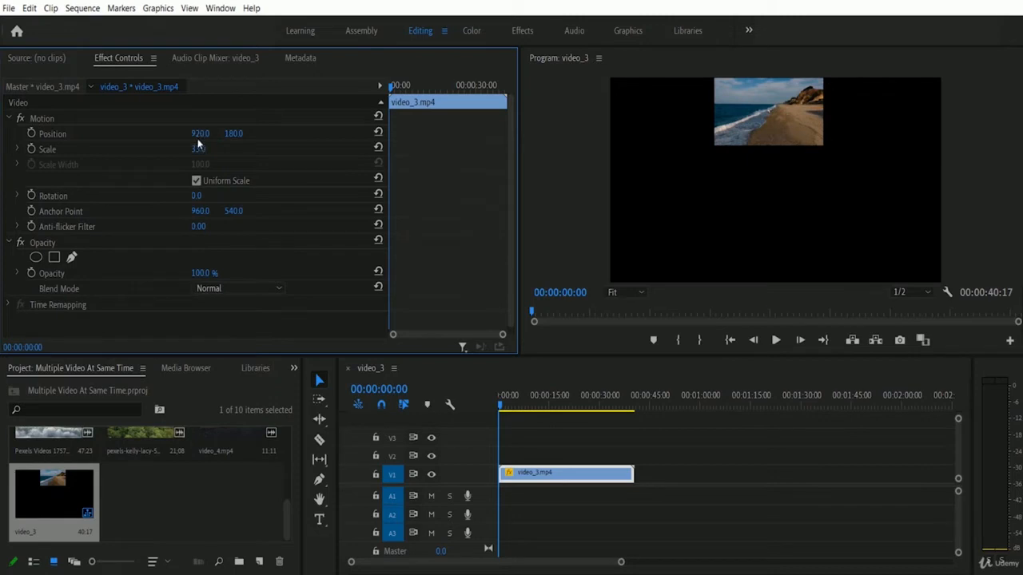
left_click_drag(194, 136, 2, 166)
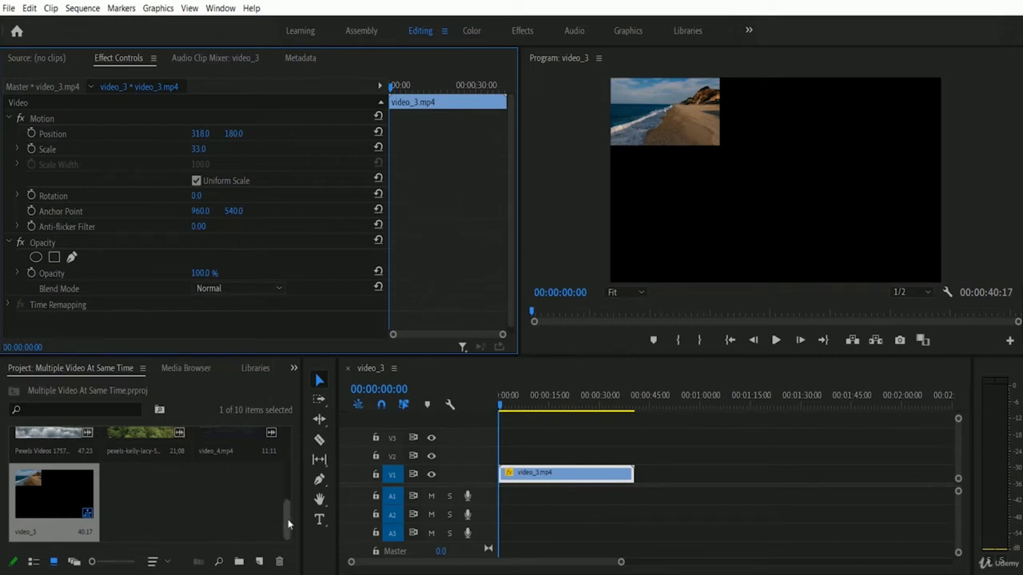
Add the fire clip Pexels Videos 1535674 to track V2 and align its start with the beginning of video_3.mp4
left_click_drag(289, 523, 285, 447)
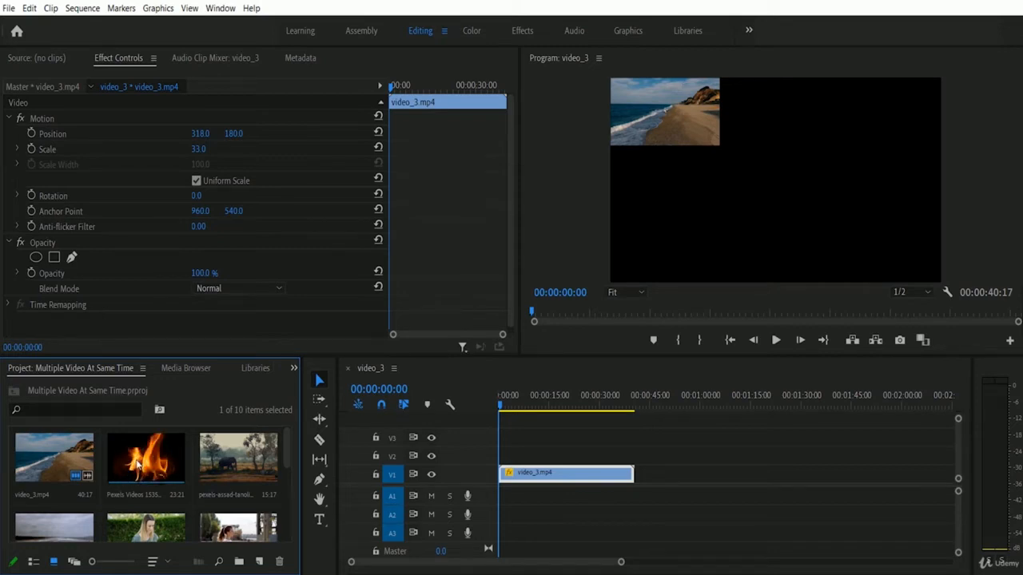
left_click_drag(138, 466, 675, 462)
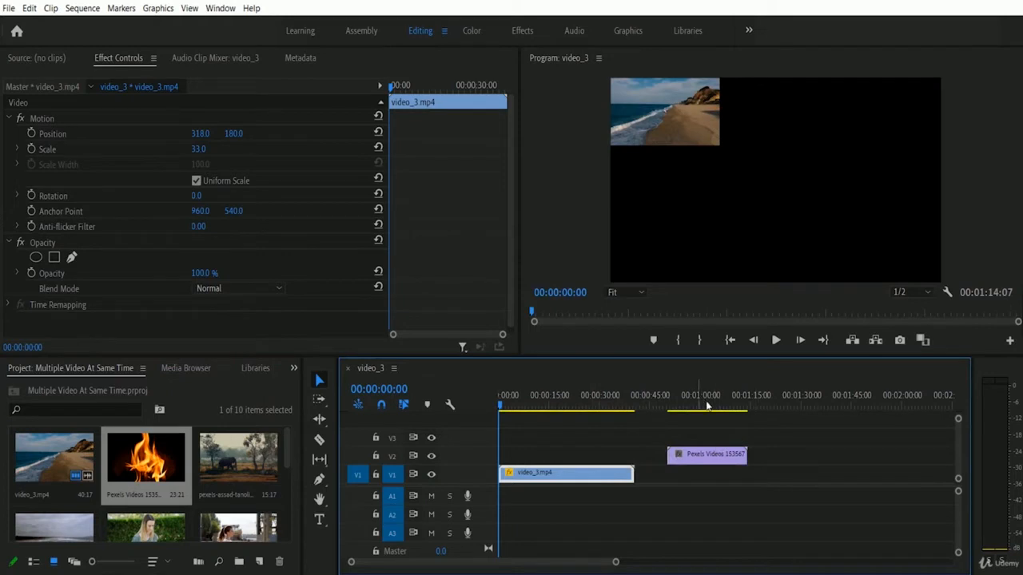
left_click(702, 405)
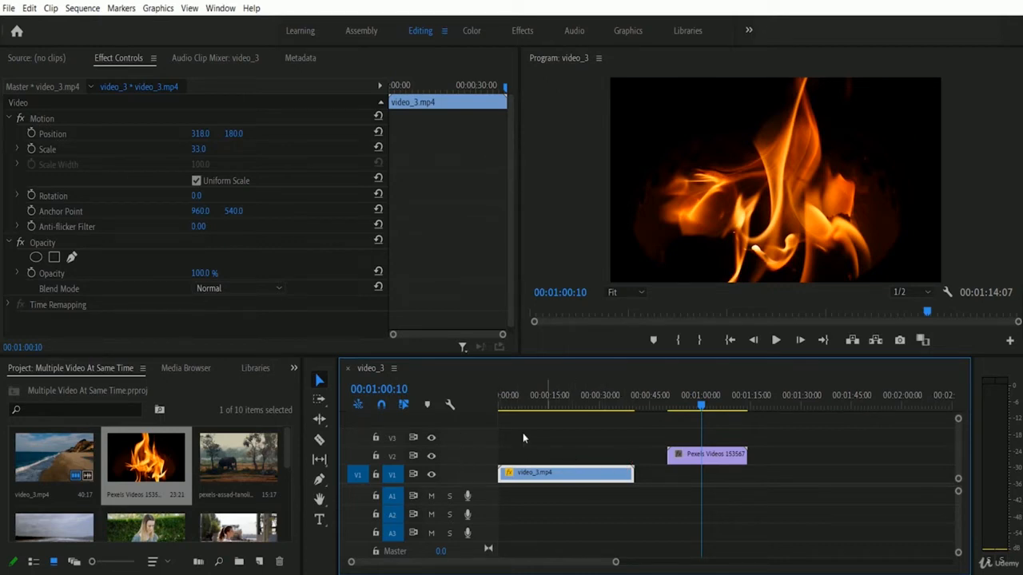
left_click_drag(722, 452, 556, 469)
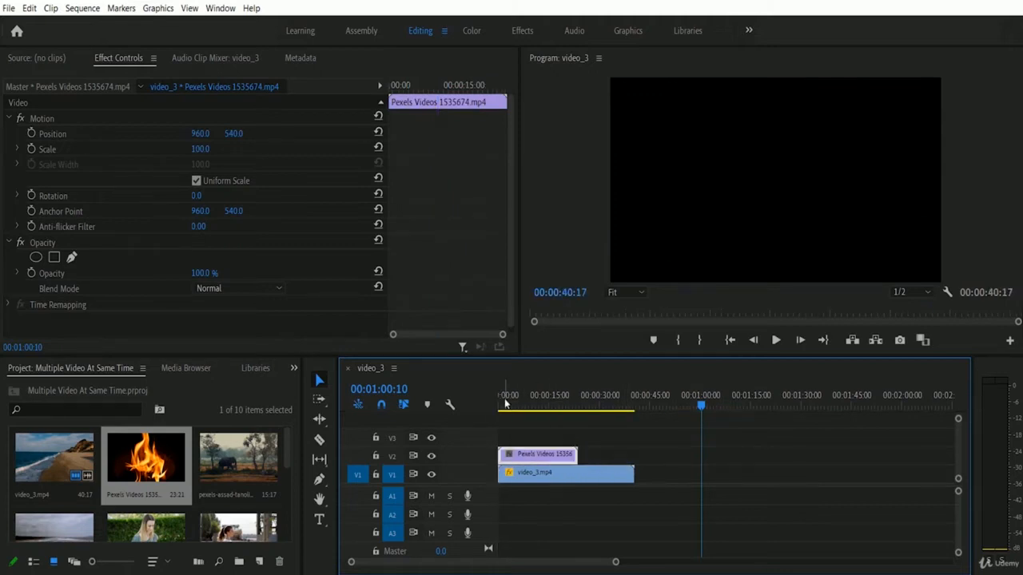
With the playhead at 00:00:01:15, set the fire clip's scale to 33 and its vertical position to 180
left_click(505, 404)
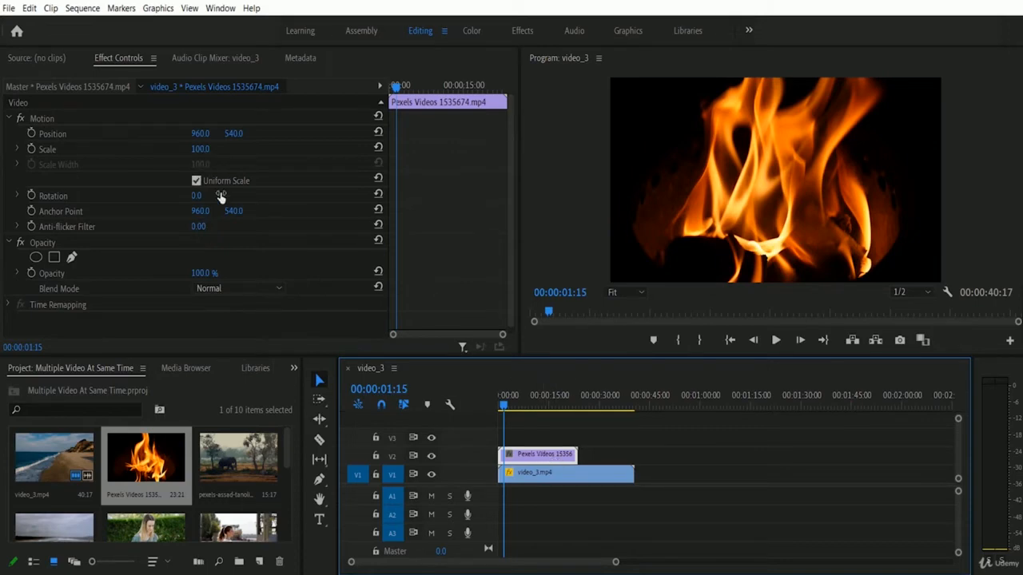
left_click(204, 149)
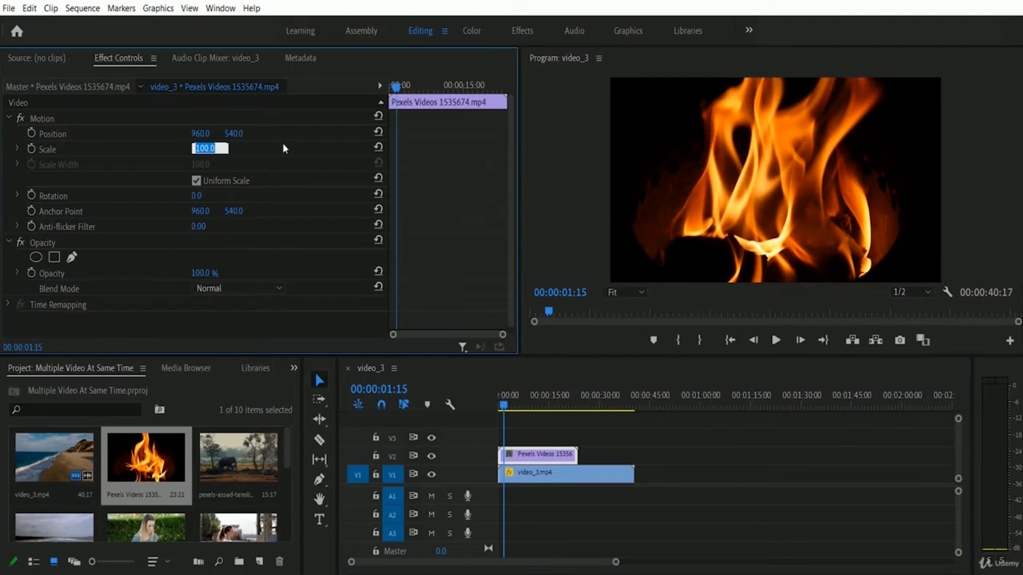
type("33")
key("Return")
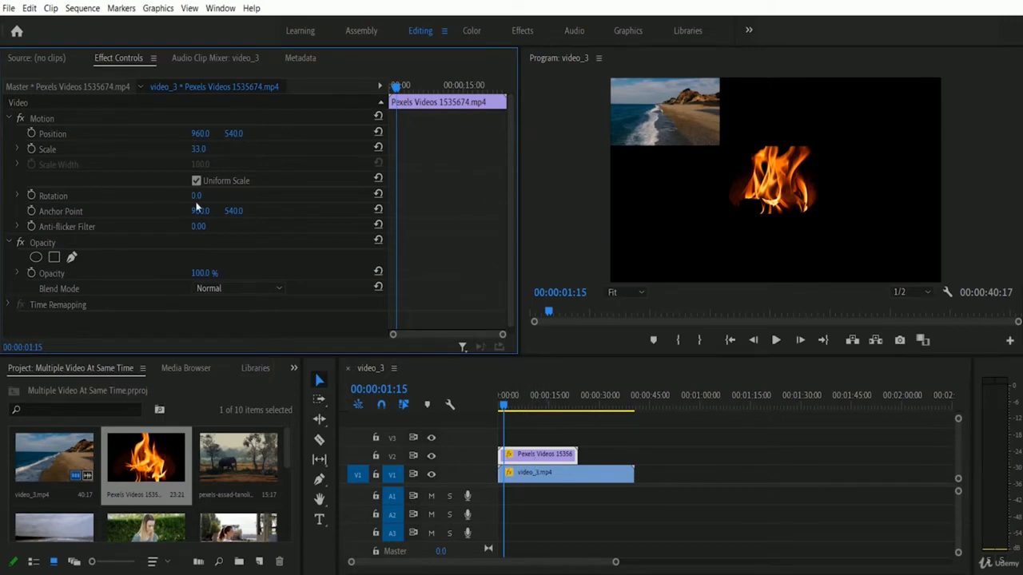
left_click(235, 133)
type("180")
key("Return")
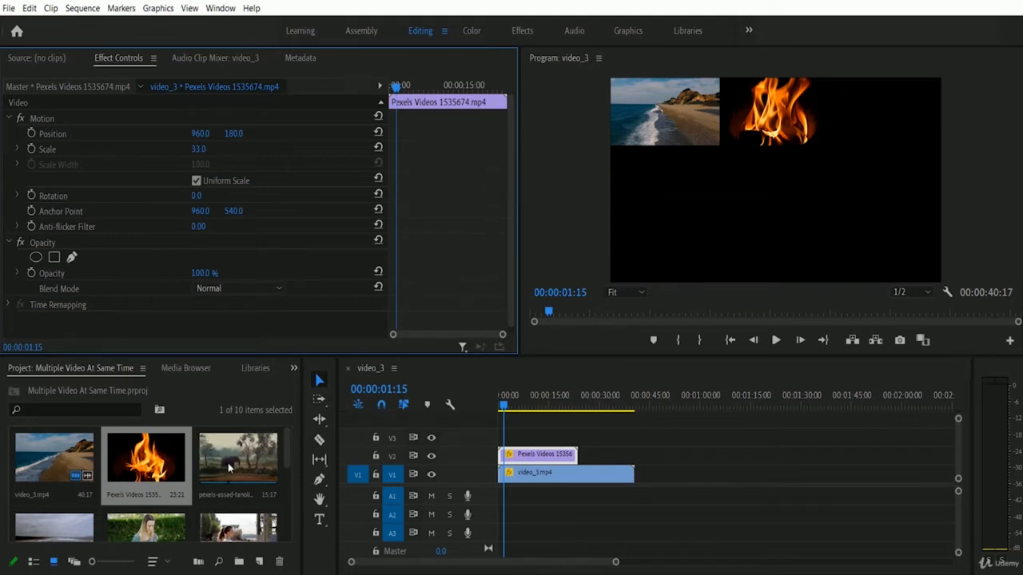
Add the elephant clip pexels-assad-tanoli-5472403.mp4 to track V3 and align its start with the beginning of the sequence
left_click_drag(222, 462, 658, 457)
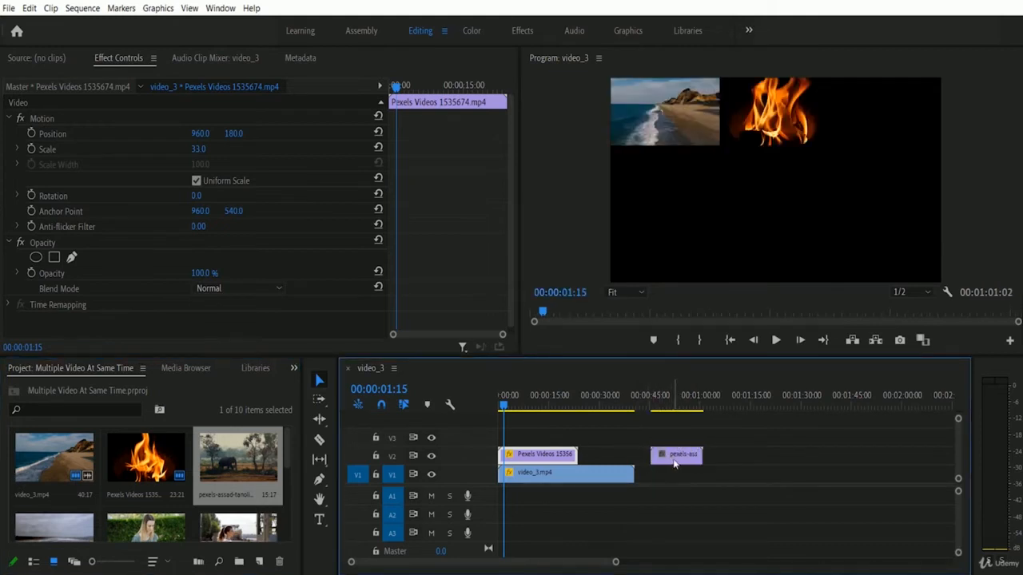
left_click(675, 460)
left_click(684, 397)
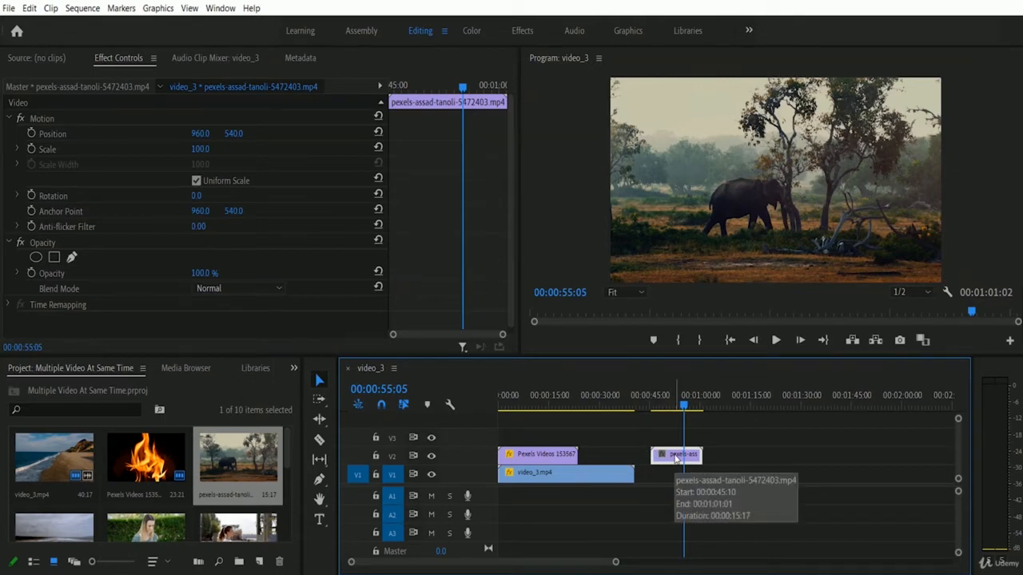
left_click_drag(675, 457, 514, 439)
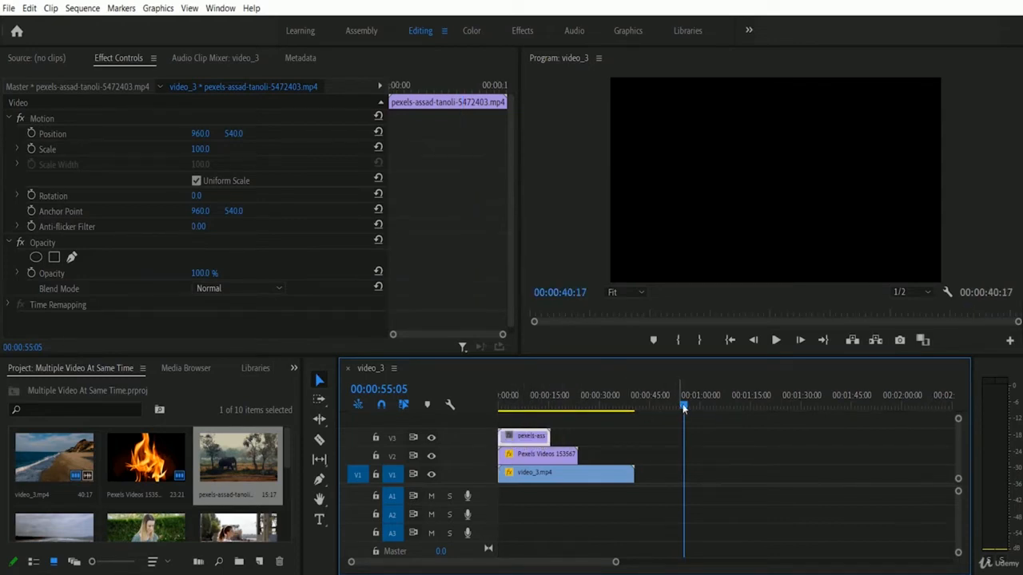
With the playhead at 00:00:02:10, set the elephant clip's scale to 33
left_click(508, 406)
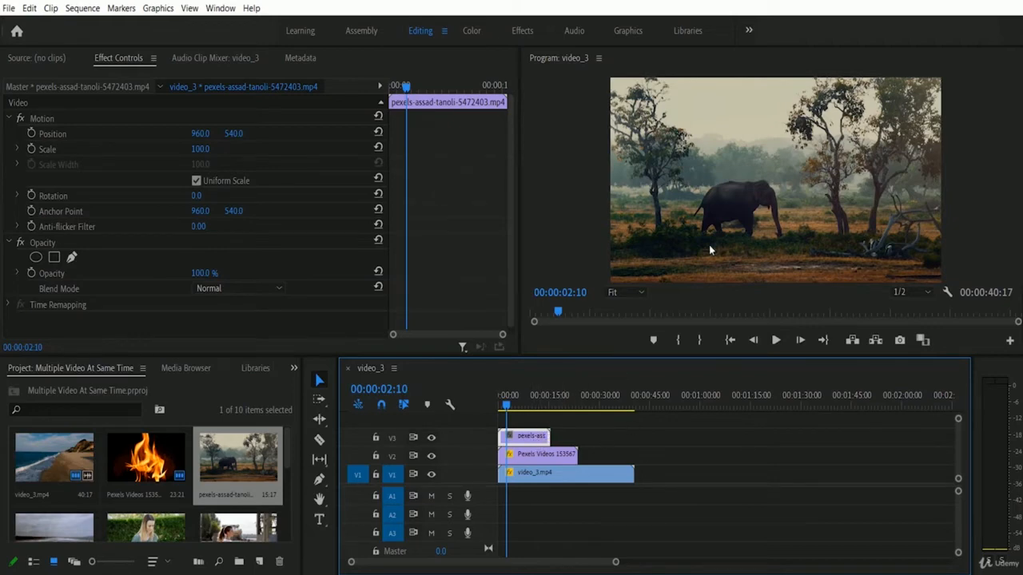
left_click(201, 150)
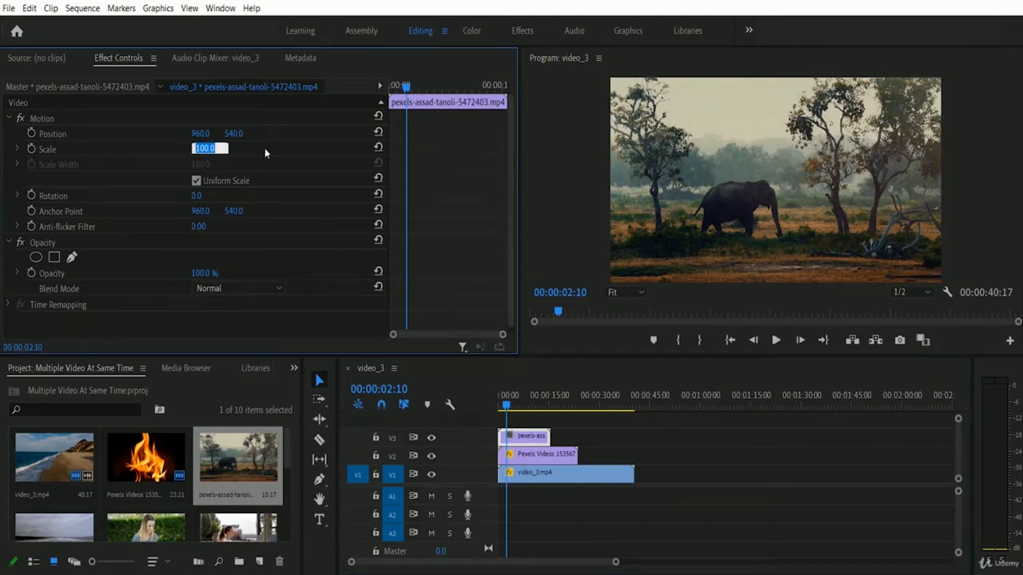
type("33")
key("Return")
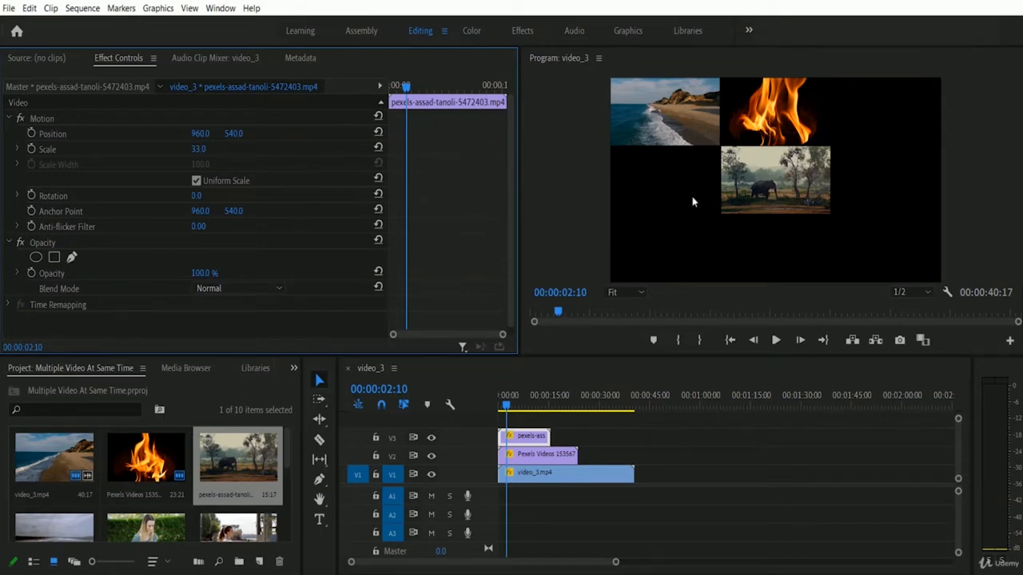
Move the elephant clip into the upper-right corner of the frame by setting its position to 1619, 180
left_click(235, 133)
type("180")
key("Return")
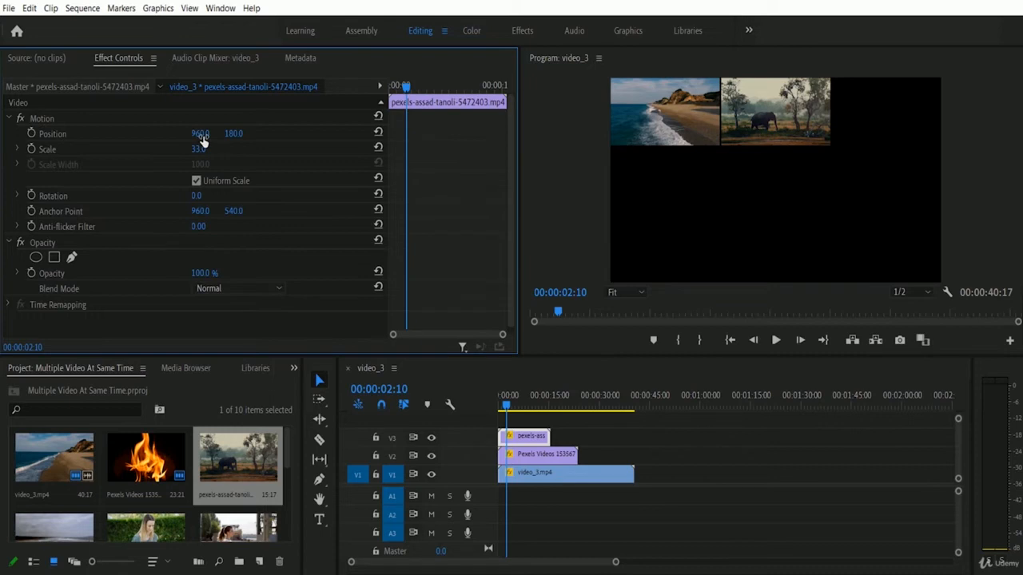
left_click_drag(202, 140, 212, 142)
left_click_drag(235, 145, 676, 173)
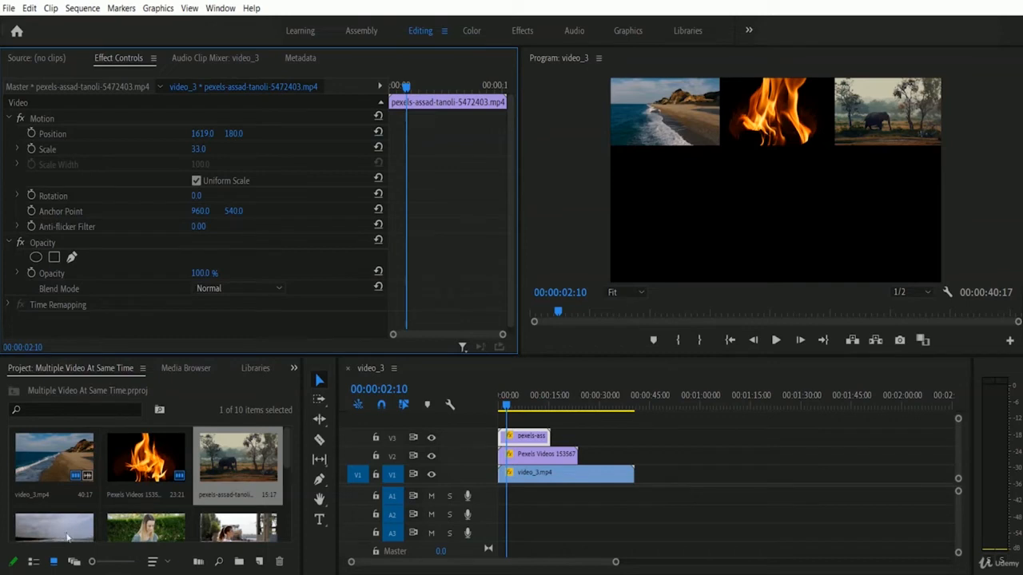
Place Ocean and Sky.mp4 on V1 in the empty area after video_3.mp4 and play part of it to check its sound
left_click(289, 452)
left_click_drag(288, 451, 290, 464)
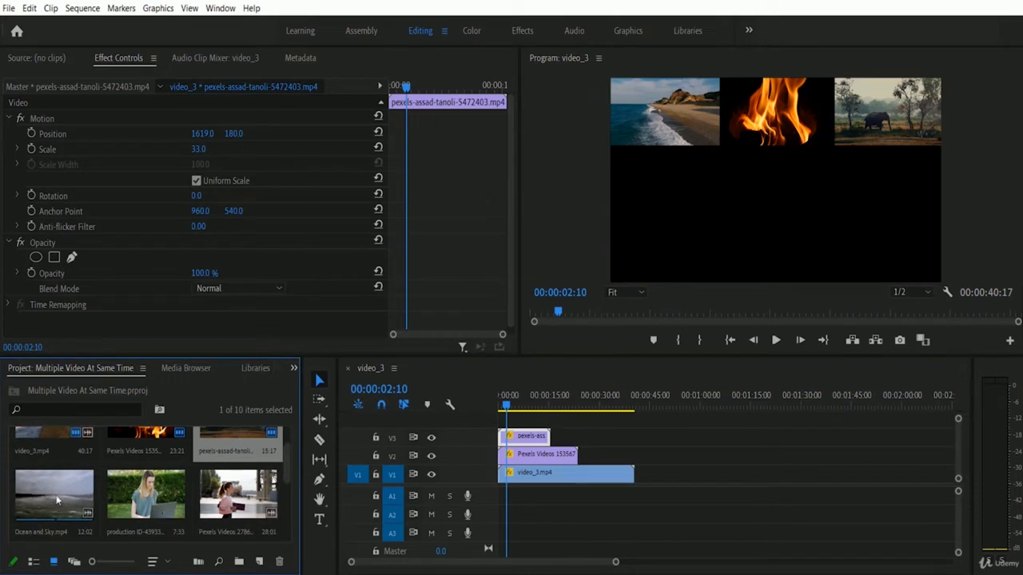
left_click_drag(41, 492, 674, 477)
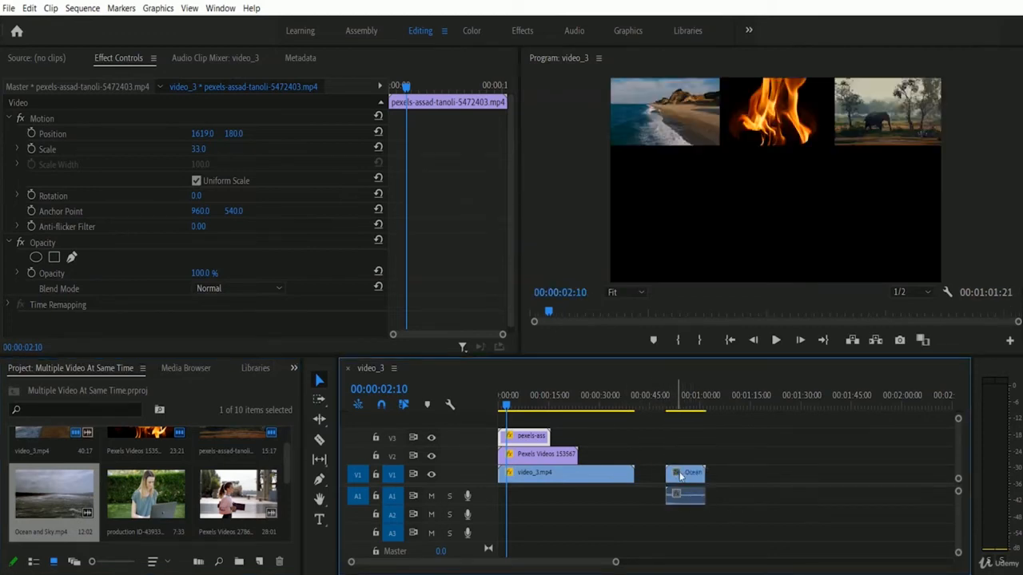
left_click(685, 410)
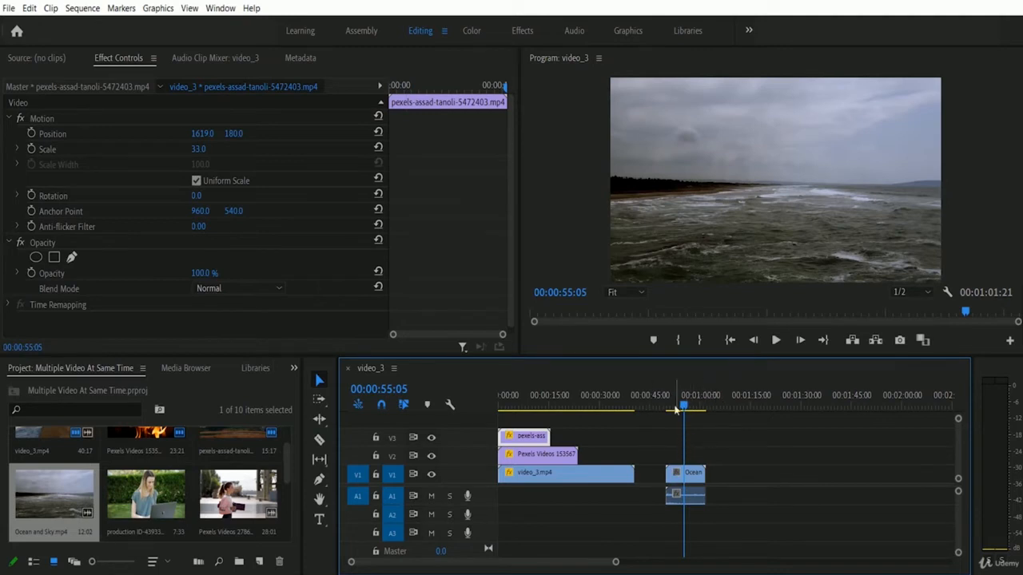
left_click(775, 339)
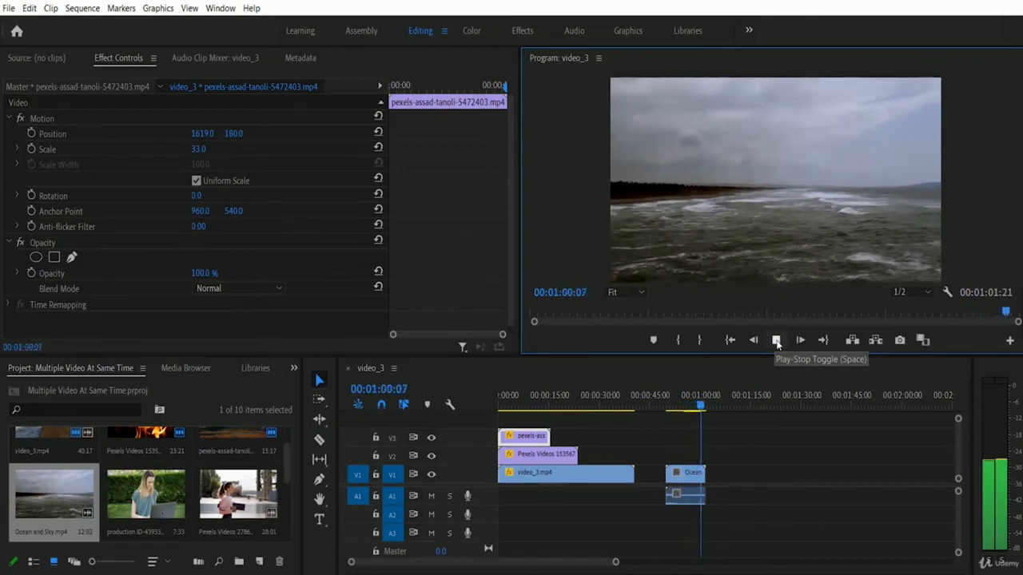
left_click(777, 342)
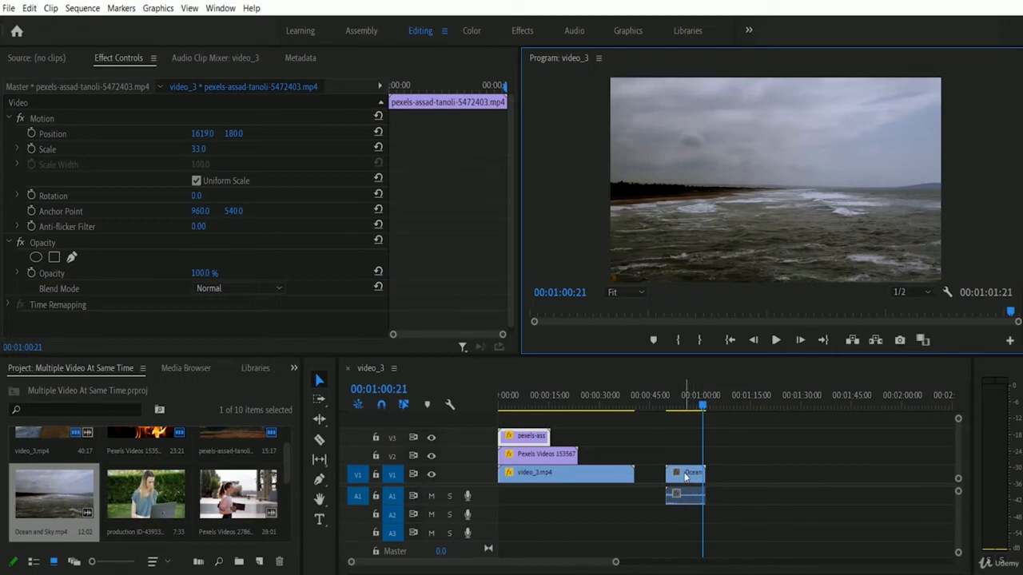
Unlink the Ocean and Sky.mp4 clip's audio from its video and delete the audio part from A1
right_click(684, 477)
left_click(714, 213)
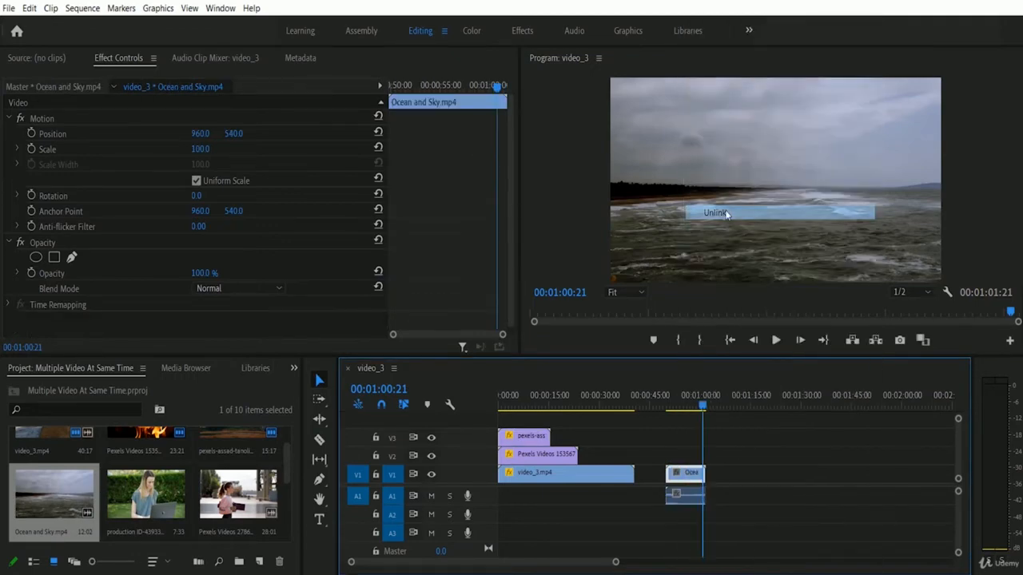
left_click(688, 497)
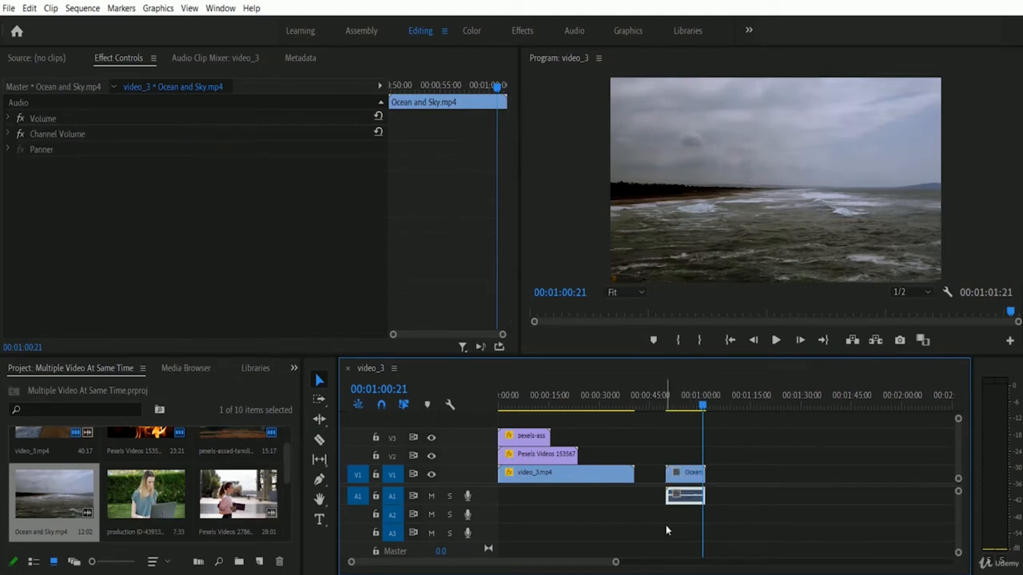
key("Delete")
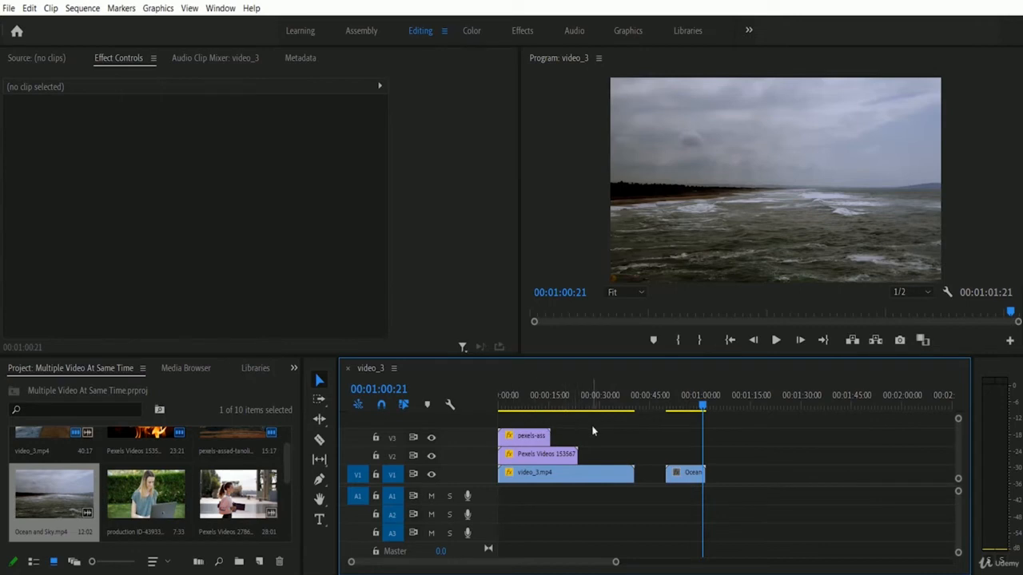
Add six video tracks after Video 3 to the sequence
right_click(470, 422)
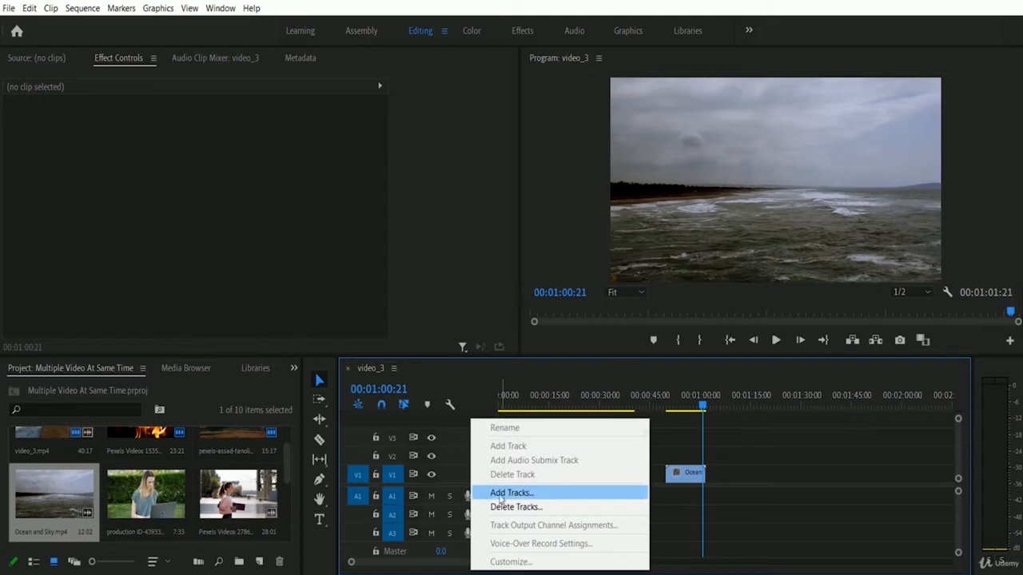
left_click(541, 493)
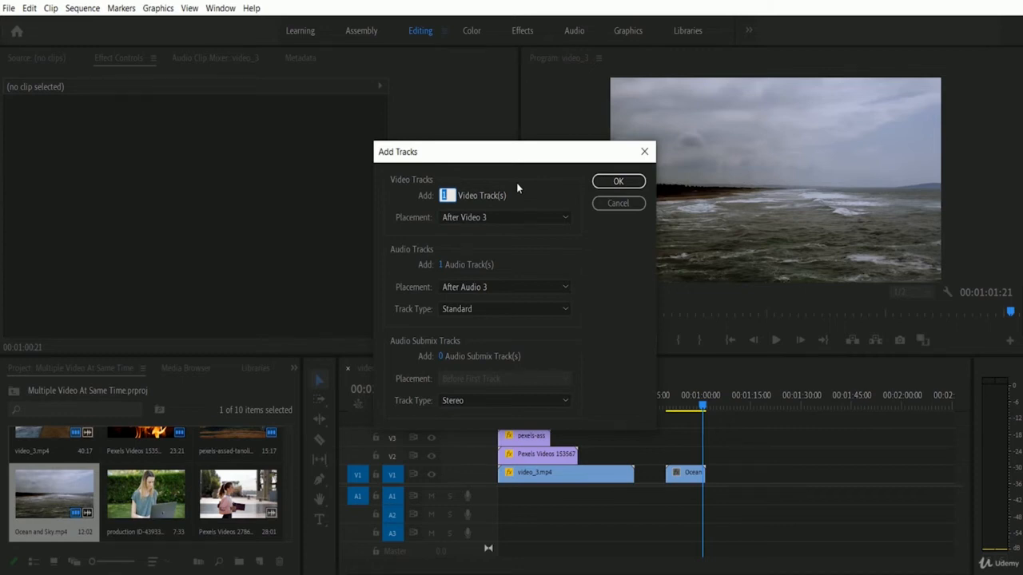
type("6")
left_click(619, 182)
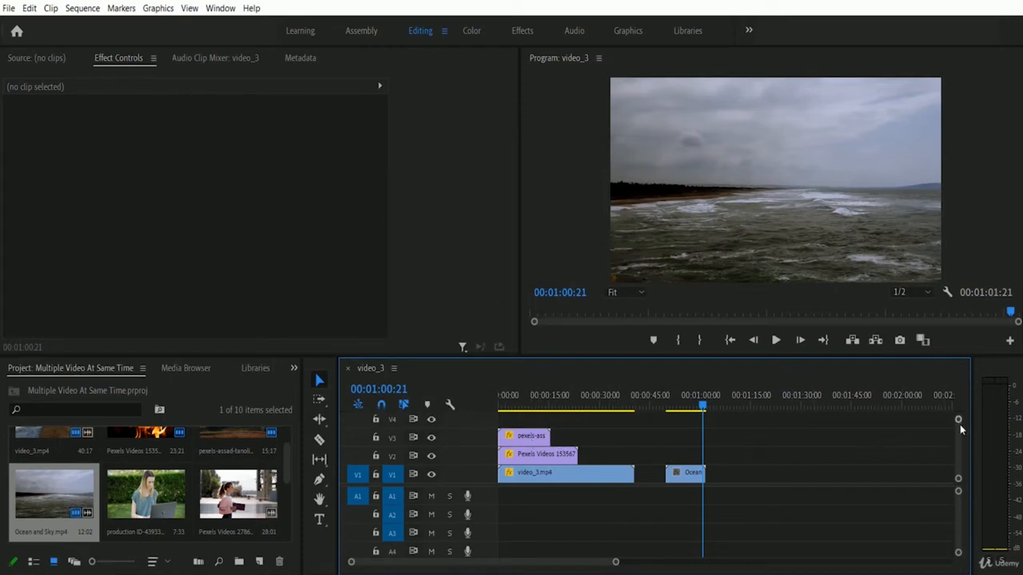
scroll(958, 437, "up", 5)
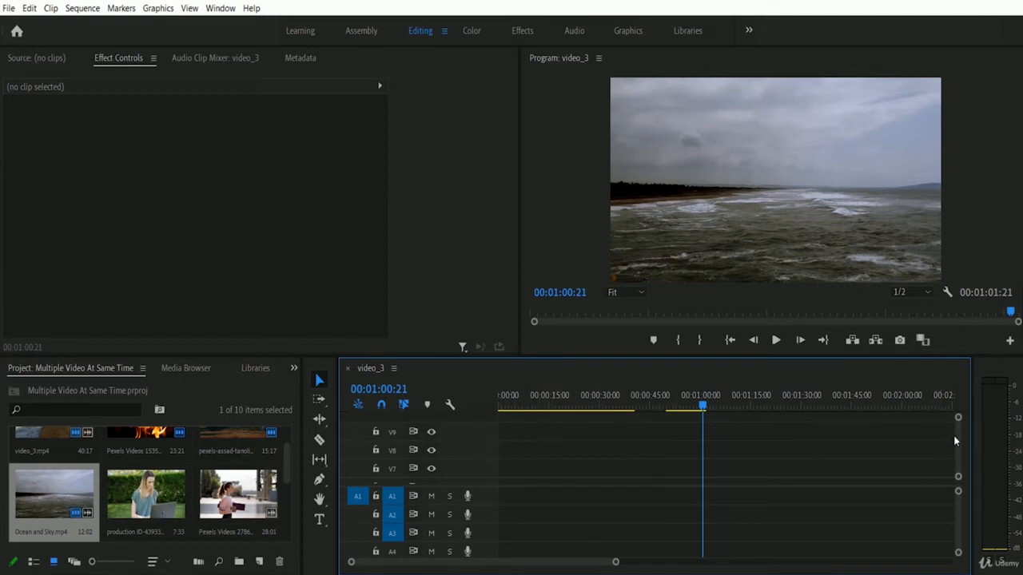
scroll(961, 433, "down", 5)
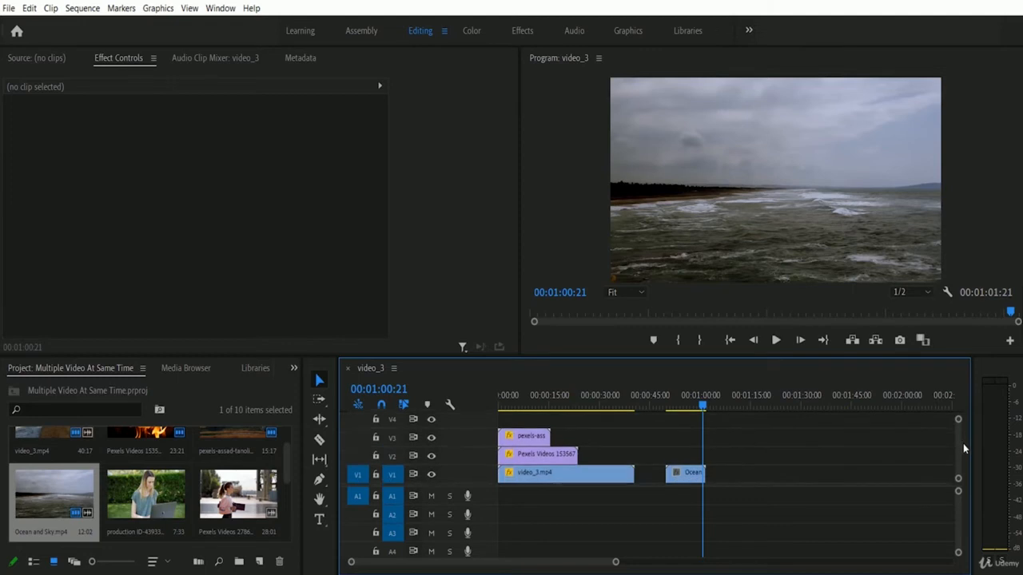
Move the Ocean and Sky.mp4 clip to the start of track V4 and, at 00:00:03:10, set its scale to 33
left_click(686, 479)
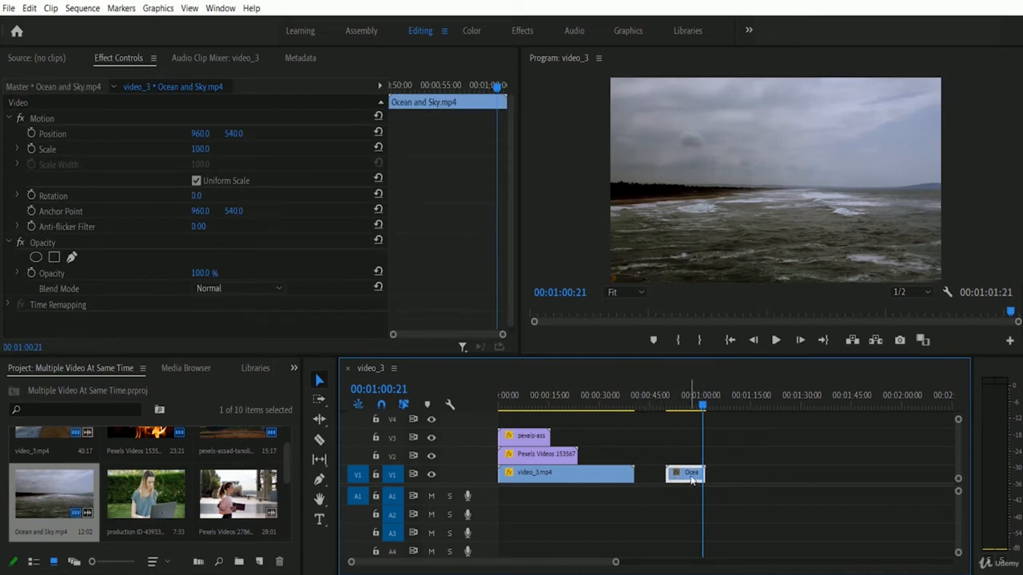
left_click_drag(692, 477, 524, 421)
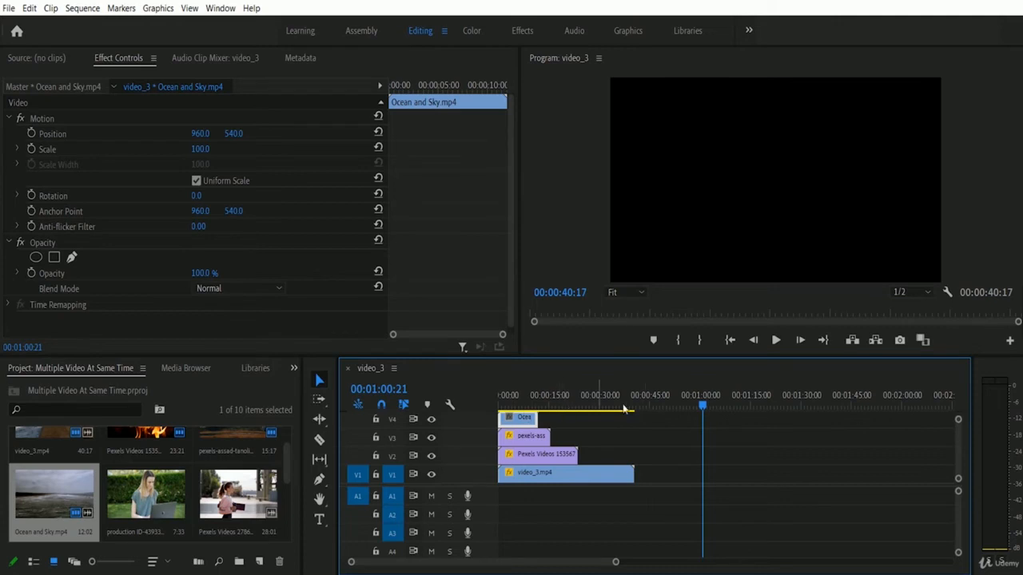
left_click(511, 396)
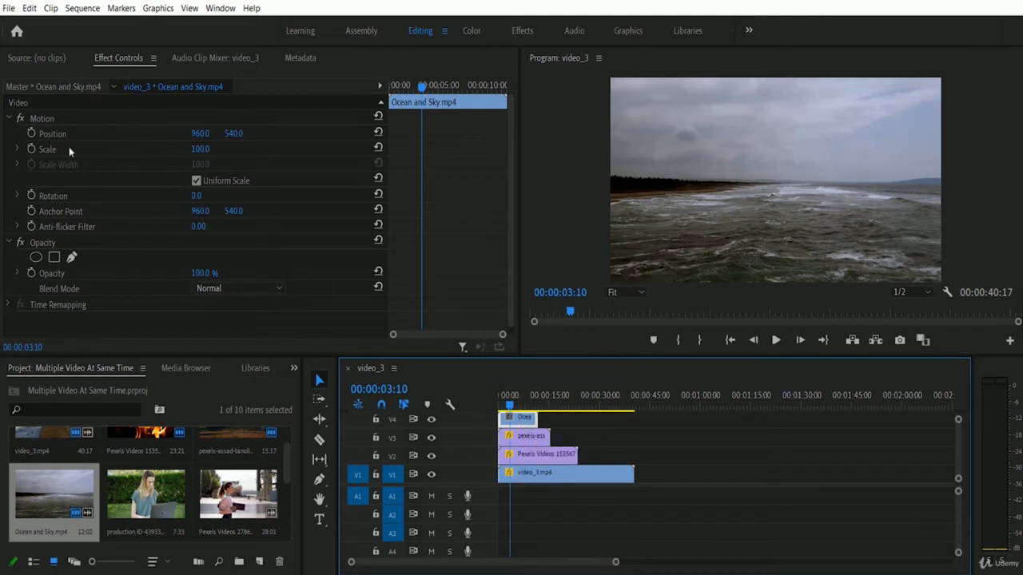
left_click(200, 148)
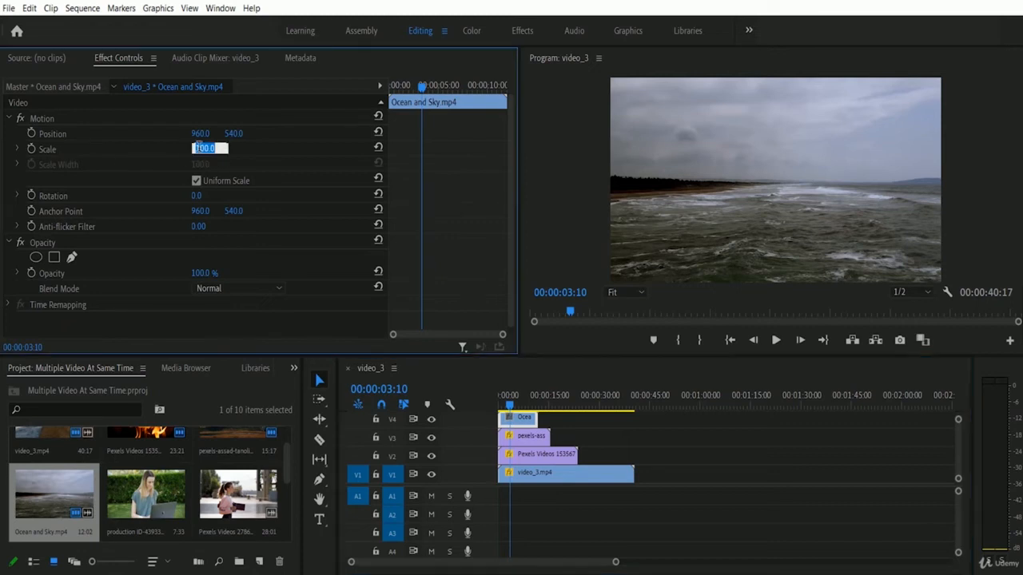
type("33")
key("Return")
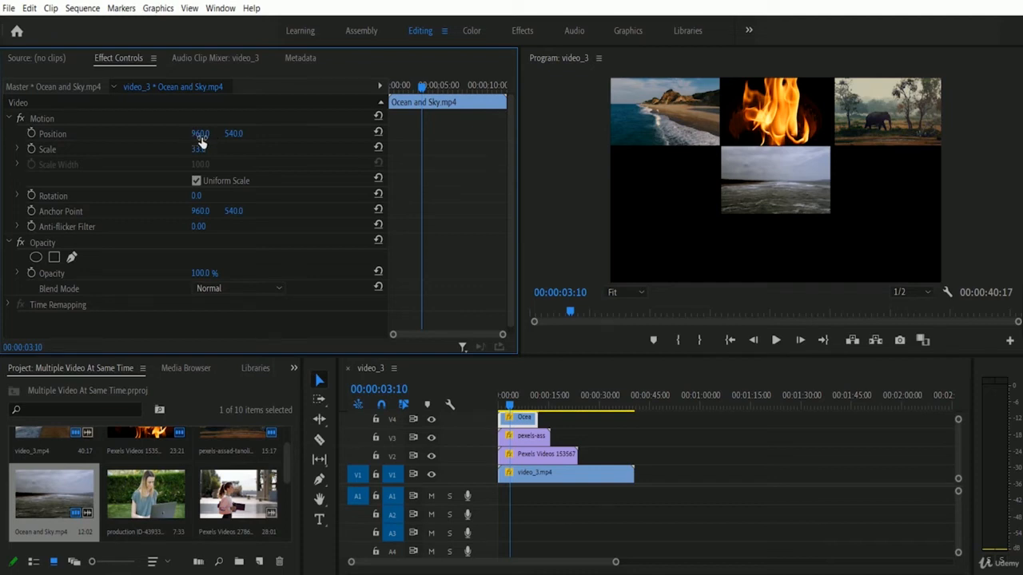
Position the Ocean and Sky.mp4 clip below the beach video by setting its horizontal position to 324 and slightly increasing its vertical position
left_click_drag(190, 140, 44, 158)
mouse_move(160, 146)
left_mouse_down()
mouse_move(69, 152)
mouse_move(201, 137)
mouse_move(177, 146)
left_mouse_up()
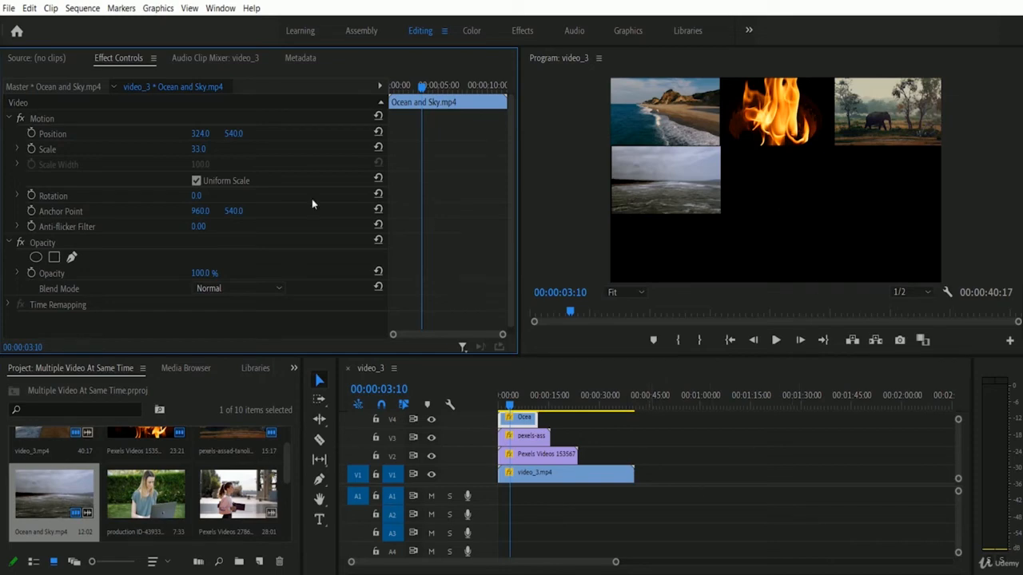
left_click_drag(236, 134, 245, 137)
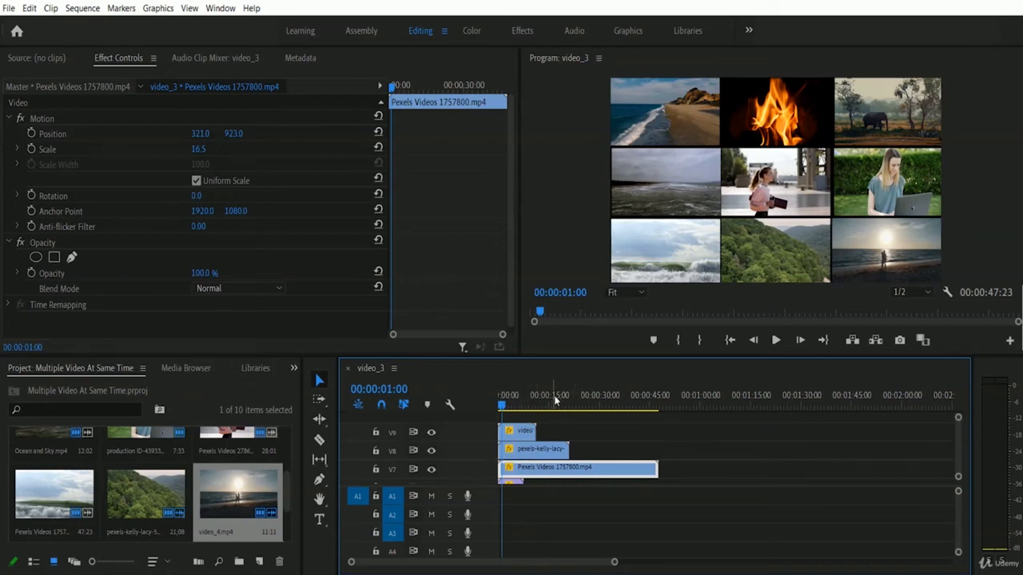
Examine the nine-video grid at 00:00:10:15, 00:00:20:00 and 00:00:46:10 and compare where the clips end in the timeline
left_click(534, 403)
left_click(535, 405)
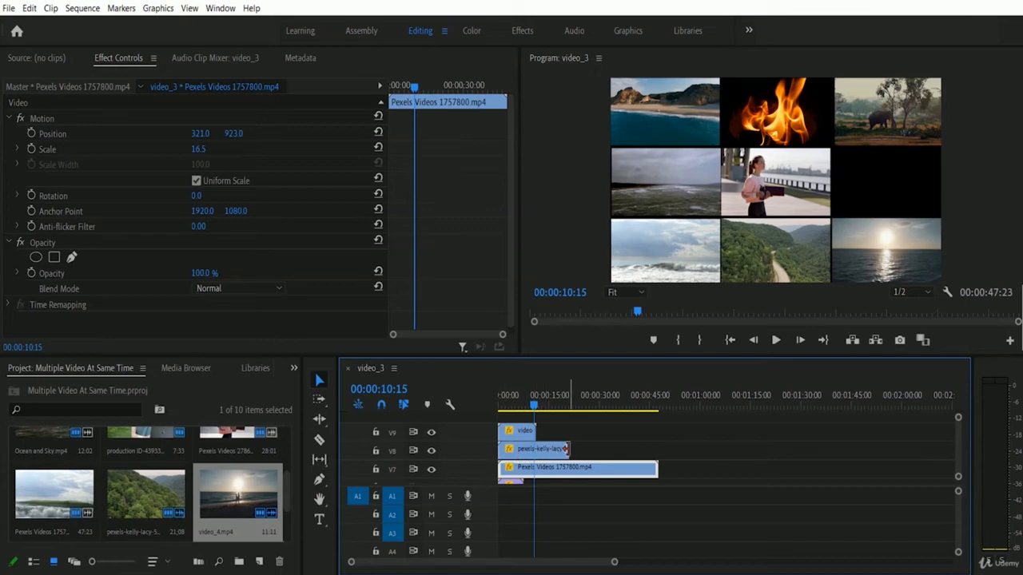
left_click_drag(533, 405, 568, 408)
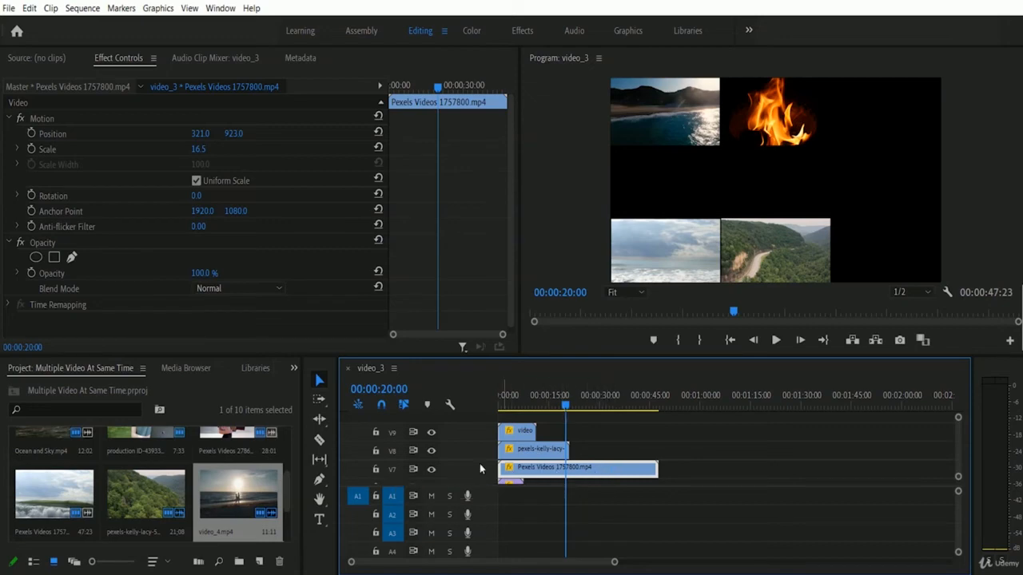
left_click(653, 405)
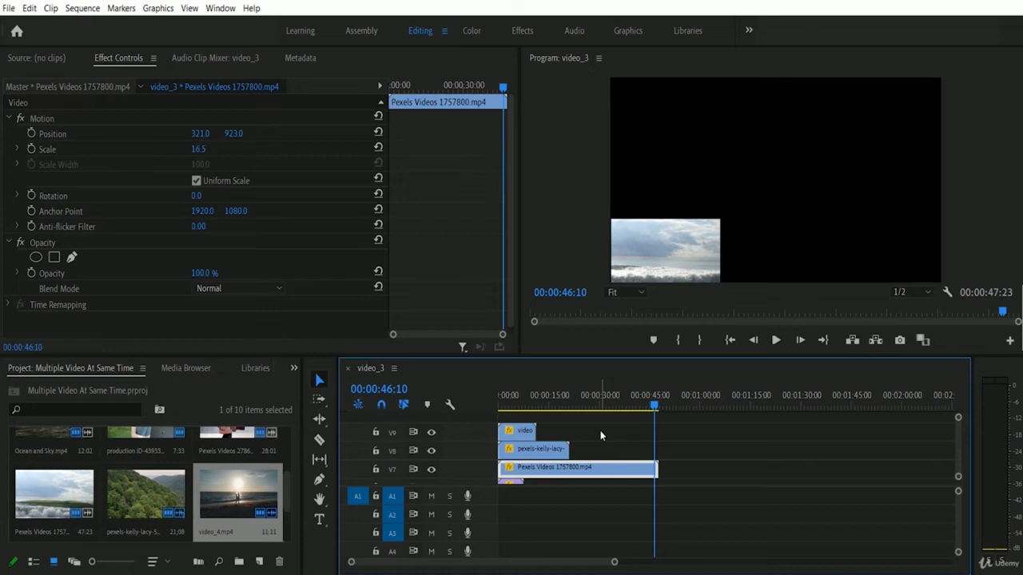
key("minus")
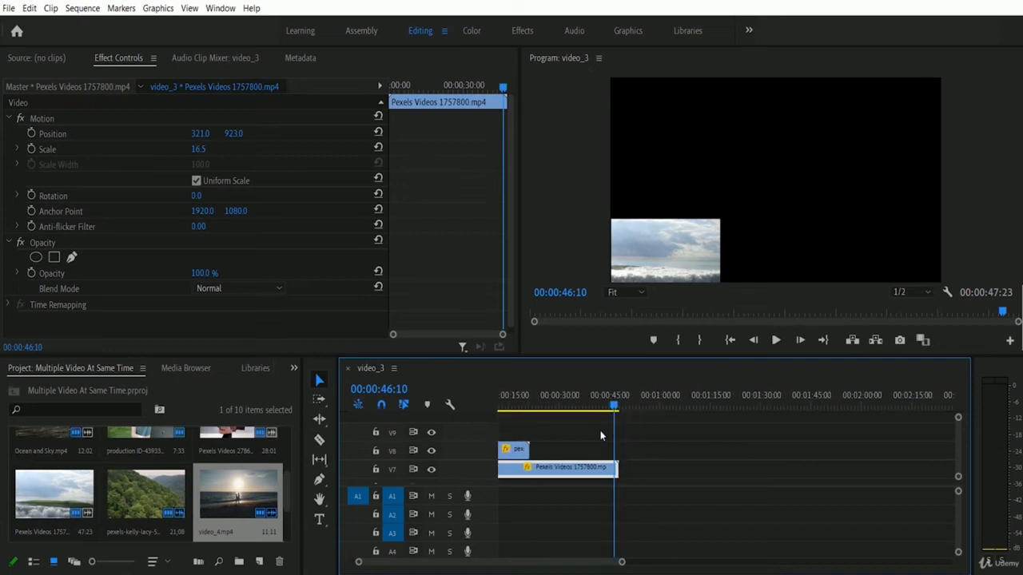
left_click_drag(576, 562, 543, 565)
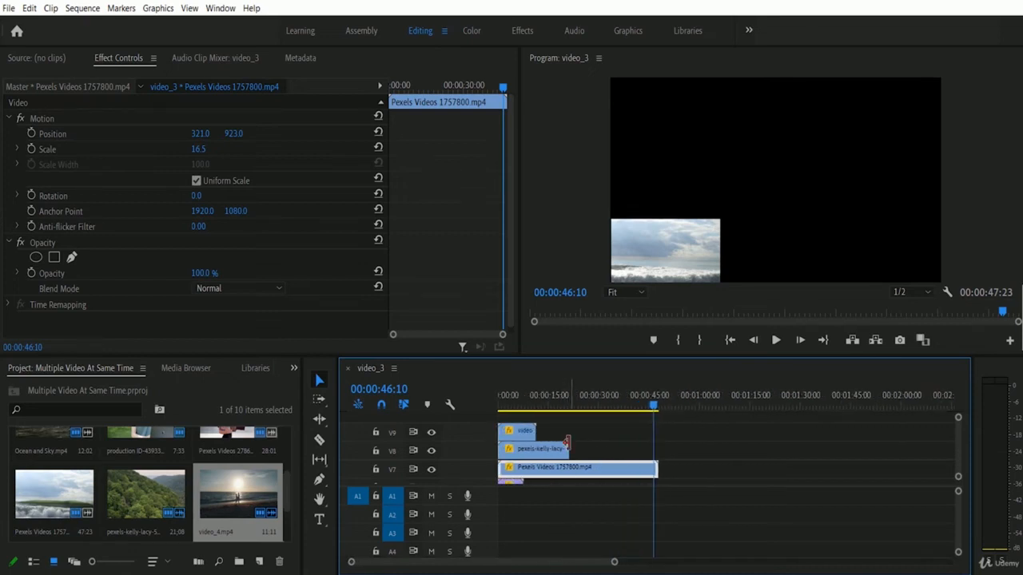
scroll(629, 445, "right", 1)
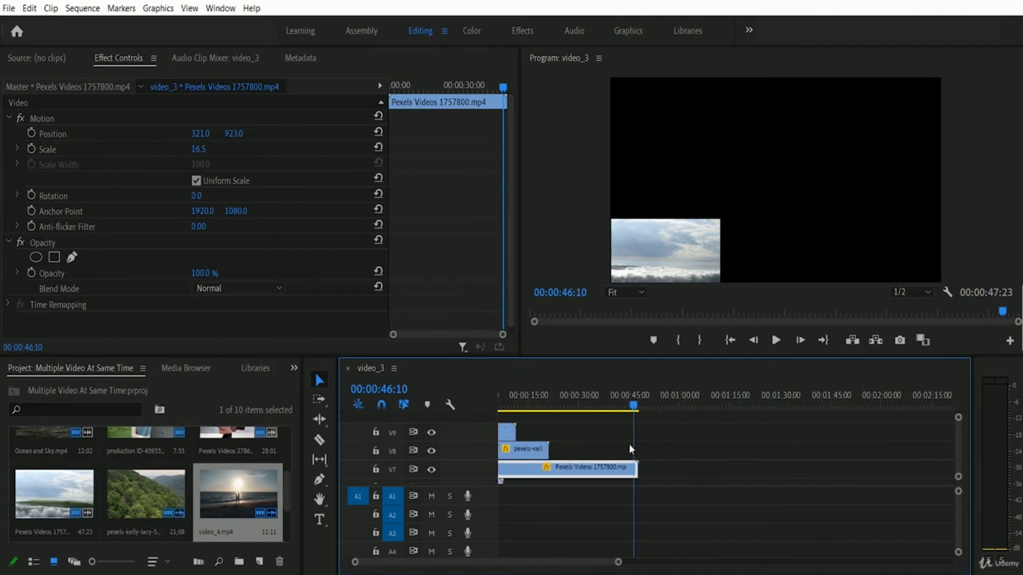
scroll(629, 445, "right", 1)
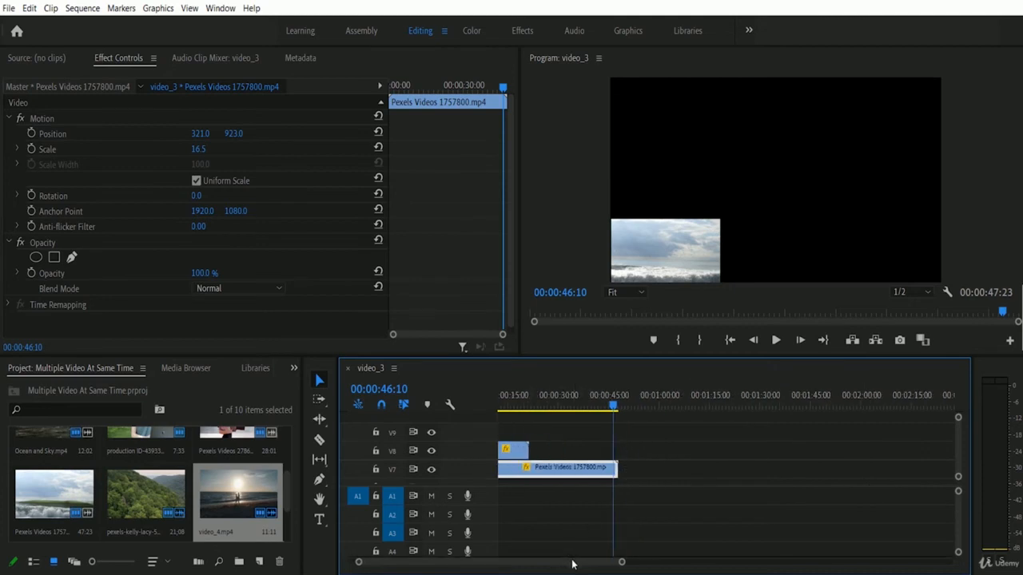
Move the playhead to 00:00:07:10 at the end of the V6 production clip and trim the V5, V4 and V3 clips to it
left_click_drag(572, 562, 564, 563)
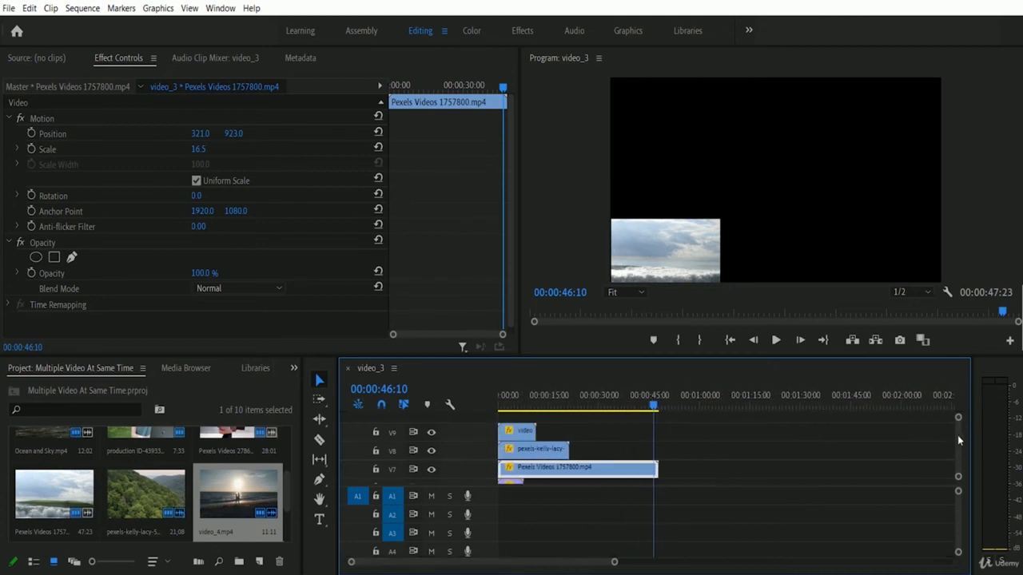
scroll(957, 436, "down", 3)
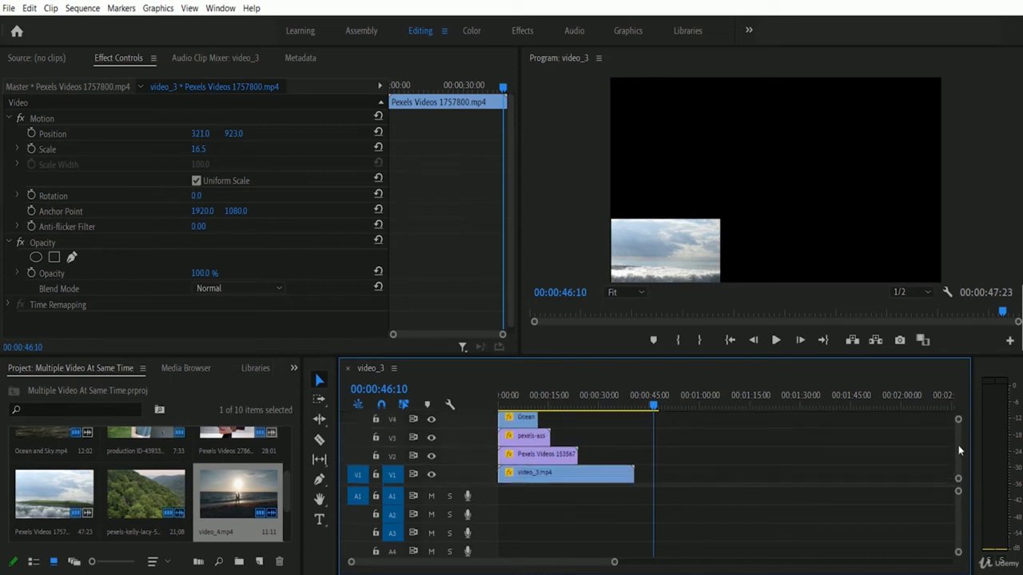
scroll(957, 434, "up", 3)
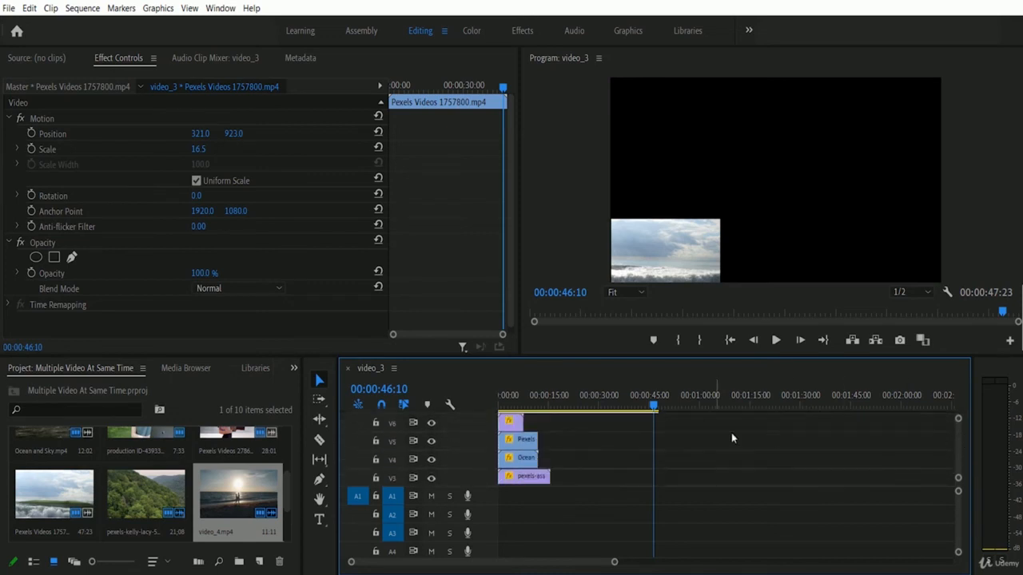
left_click(509, 424)
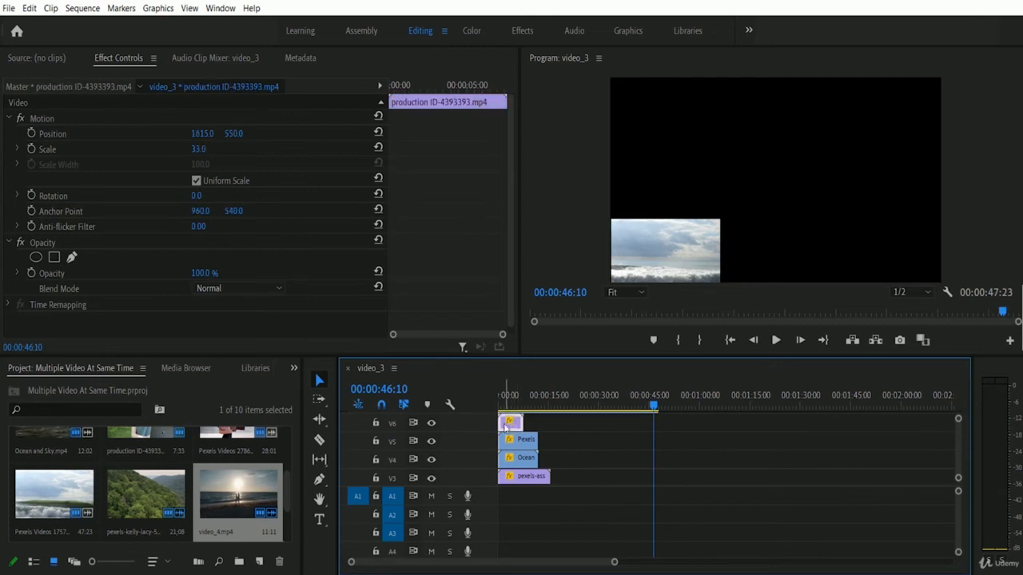
left_click(521, 397)
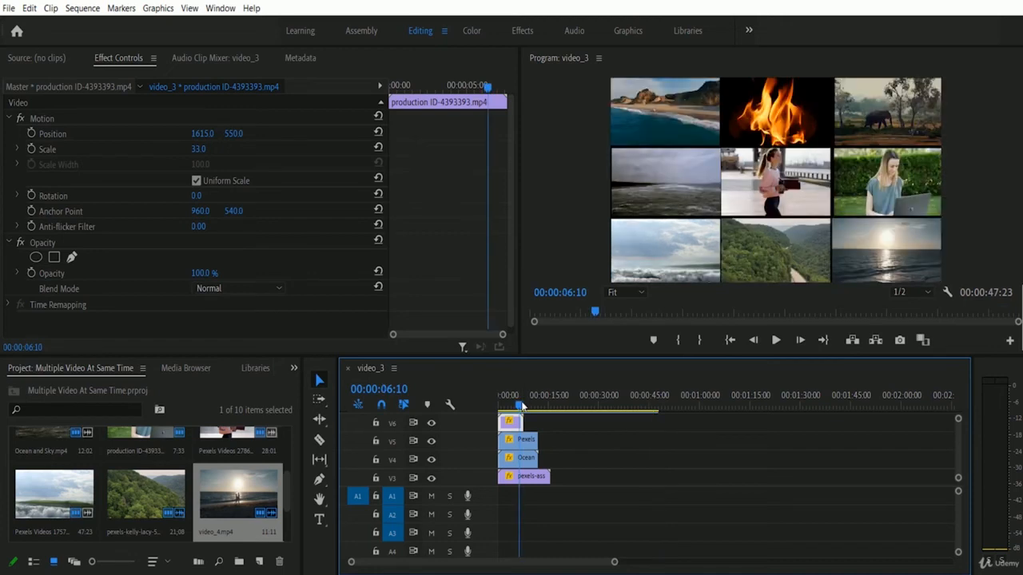
left_click_drag(521, 408, 525, 408)
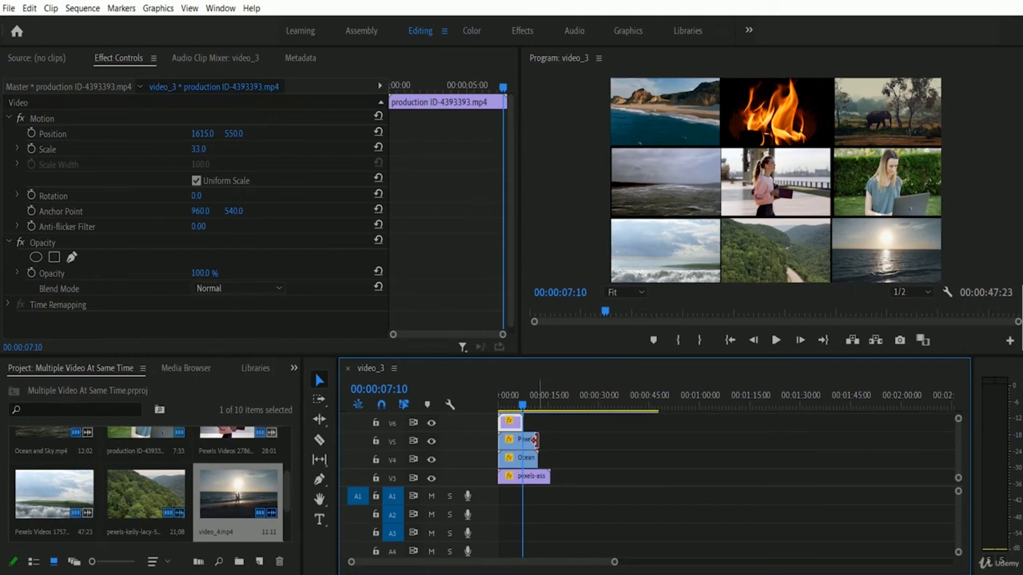
left_click_drag(536, 440, 522, 476)
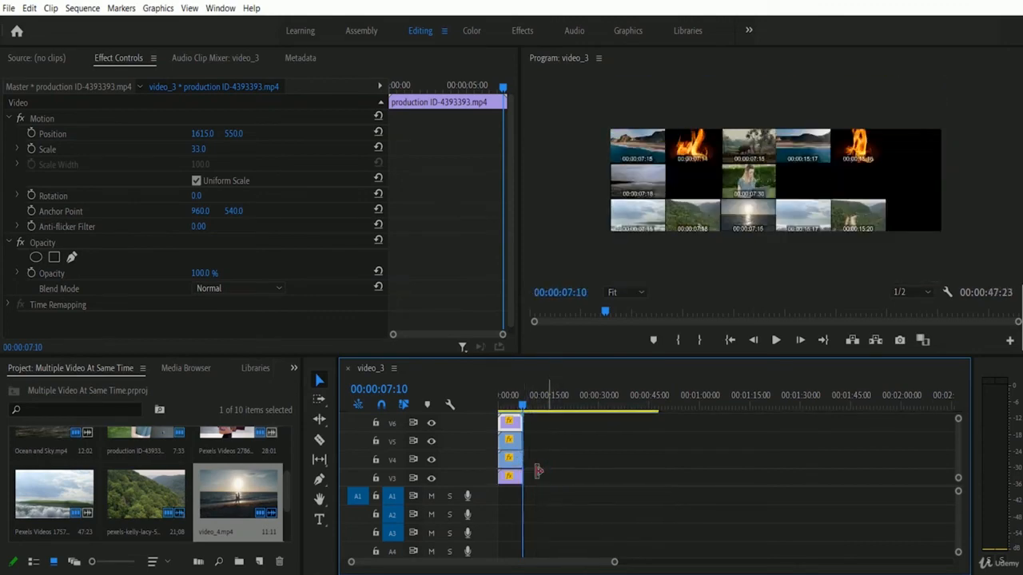
Trim the ends of the clips on V7, V8, V9, V2 and V1 to the playhead at 00:00:07:10
scroll(966, 454, "up", 3)
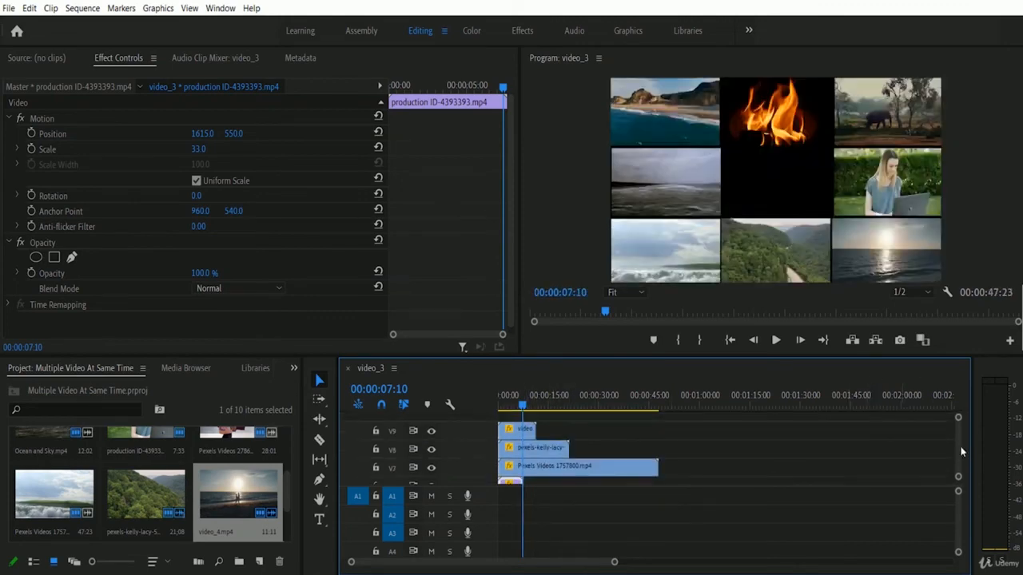
left_click_drag(657, 468, 523, 430)
scroll(963, 443, "down", 5)
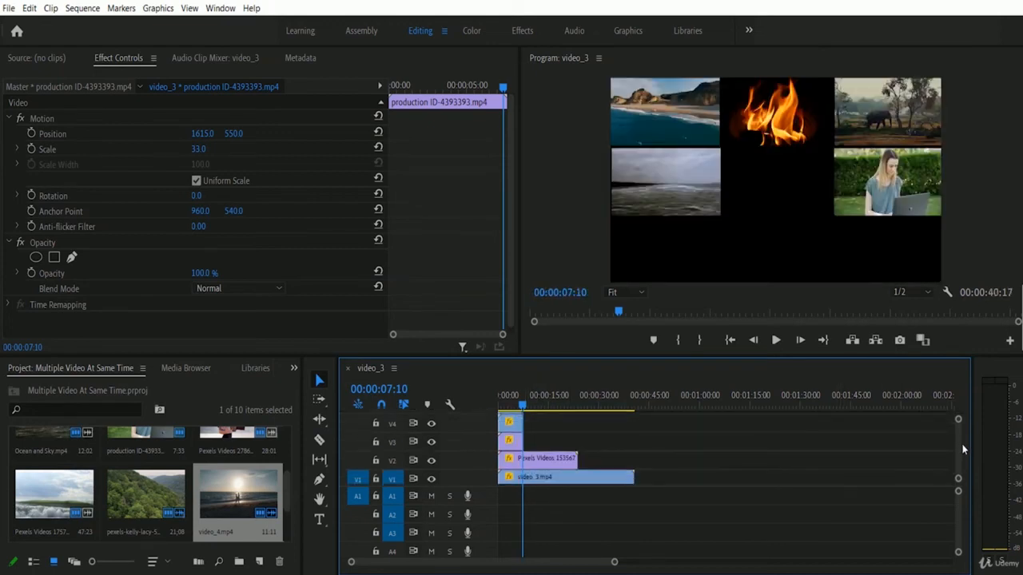
left_click_drag(575, 459, 522, 459)
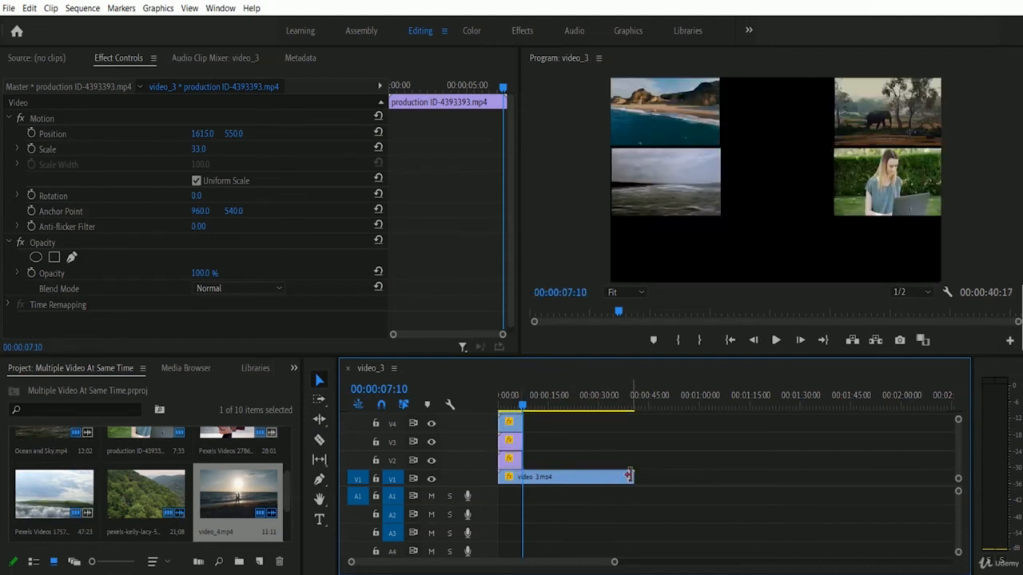
left_click_drag(630, 477, 523, 477)
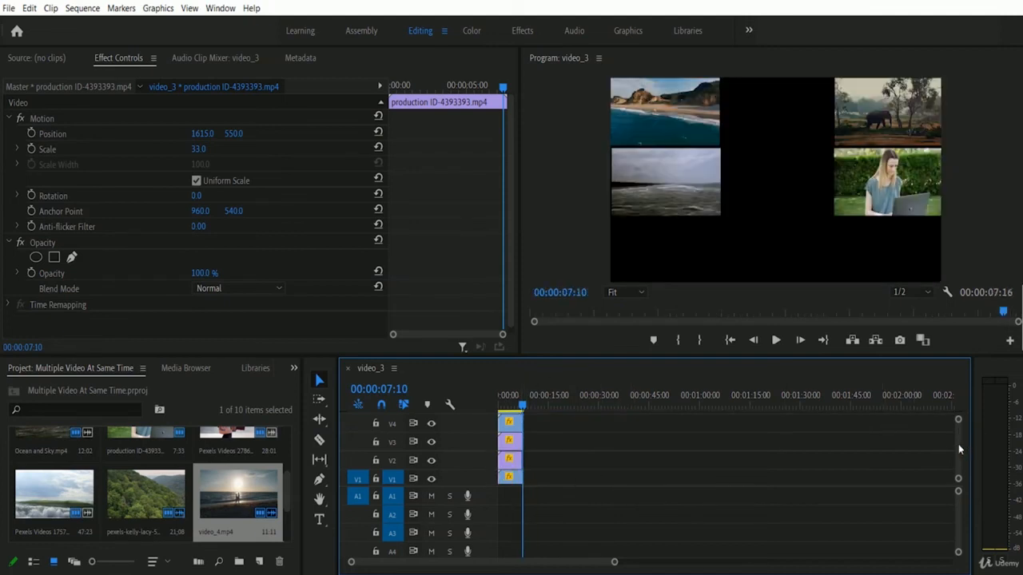
scroll(959, 450, "down", 2)
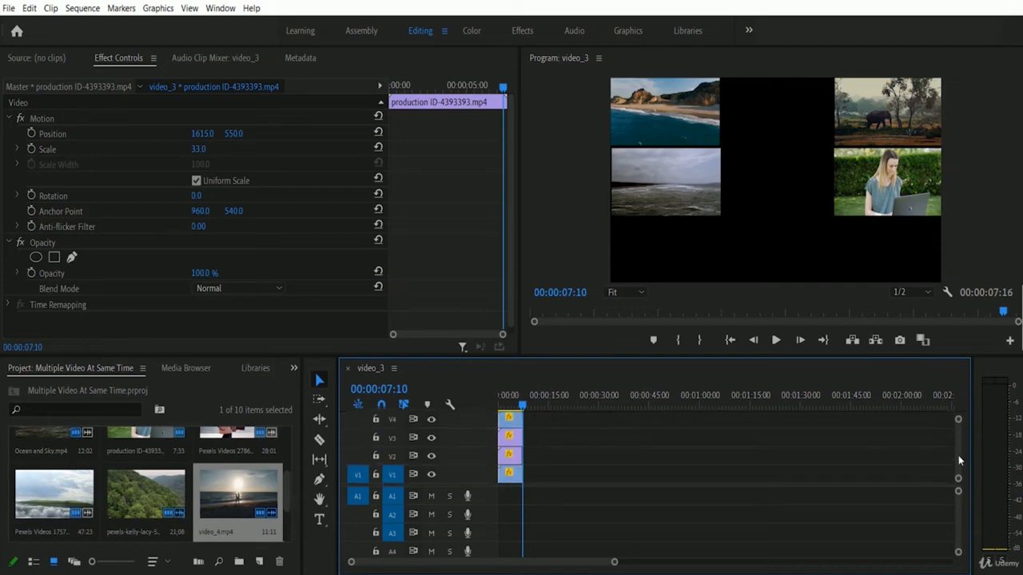
left_click_drag(960, 460, 960, 413)
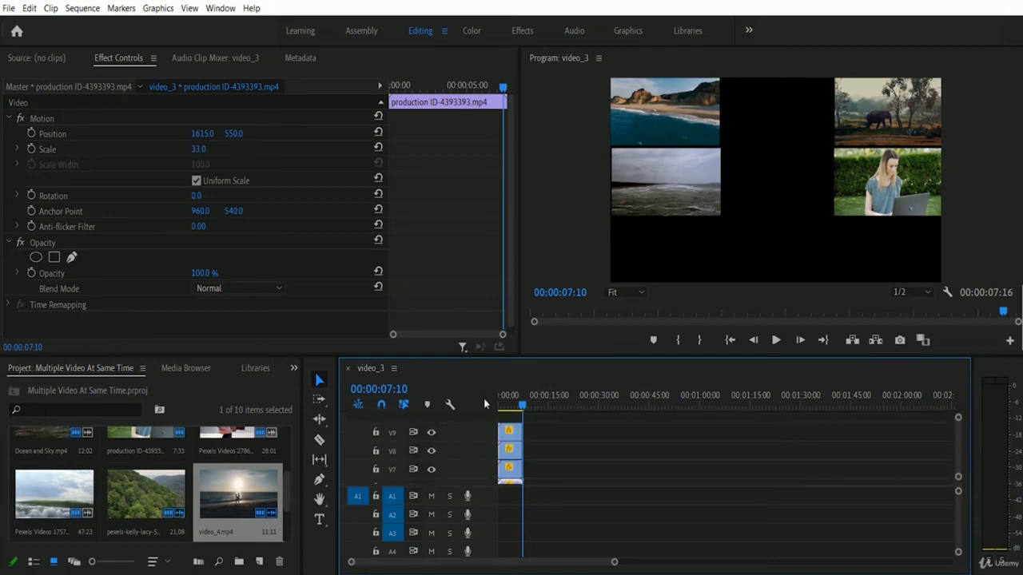
Import the Fall Colors music file from the 01 Editing folder and place it at the start of audio track A1
key("Home")
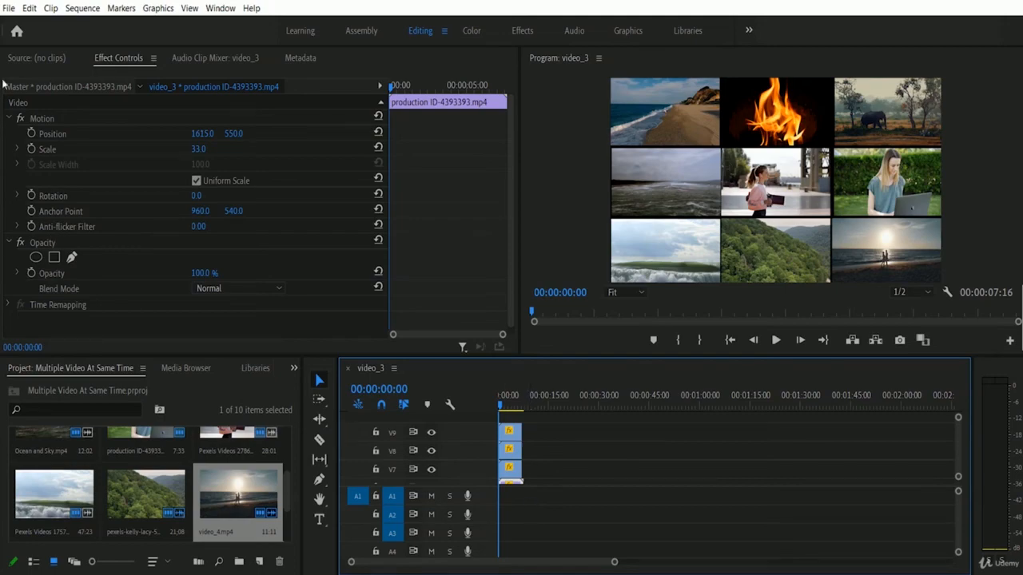
left_click(9, 11)
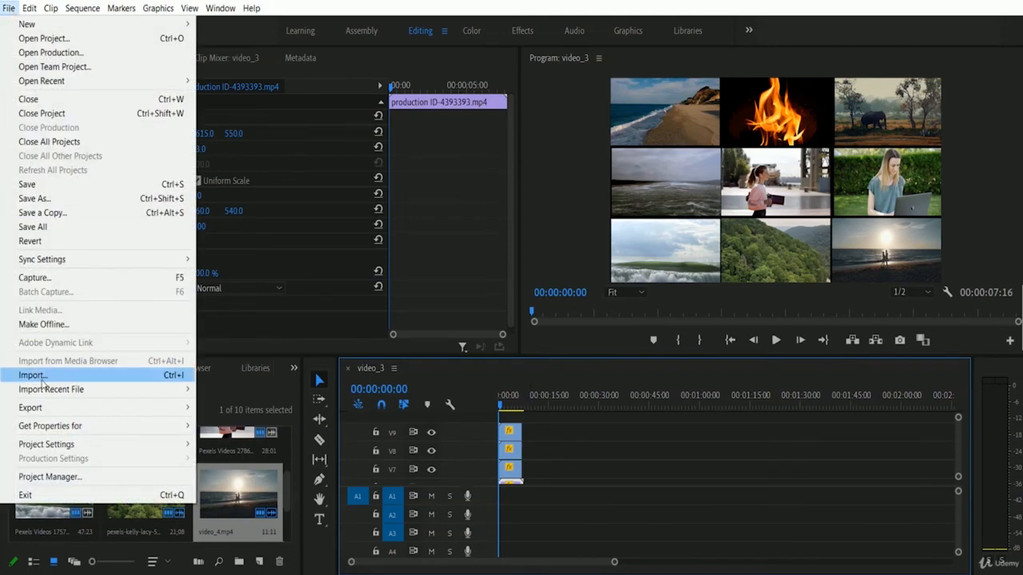
left_click(43, 377)
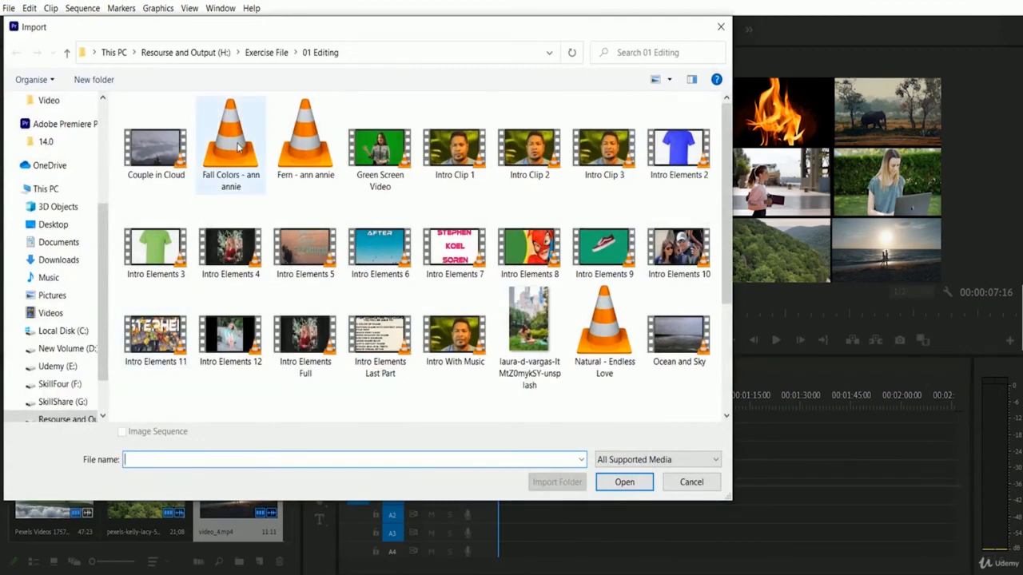
left_click(239, 177)
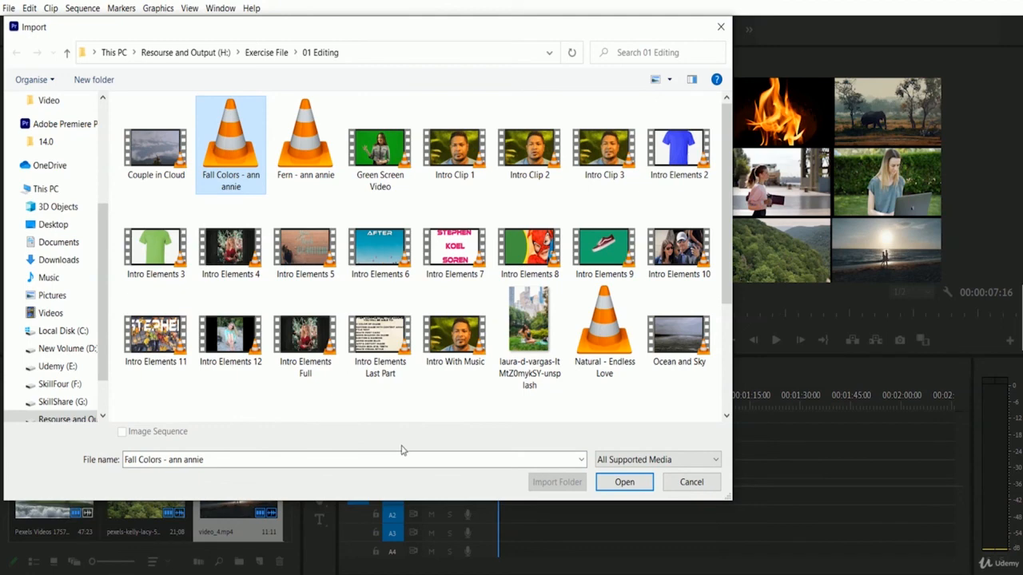
left_click(624, 483)
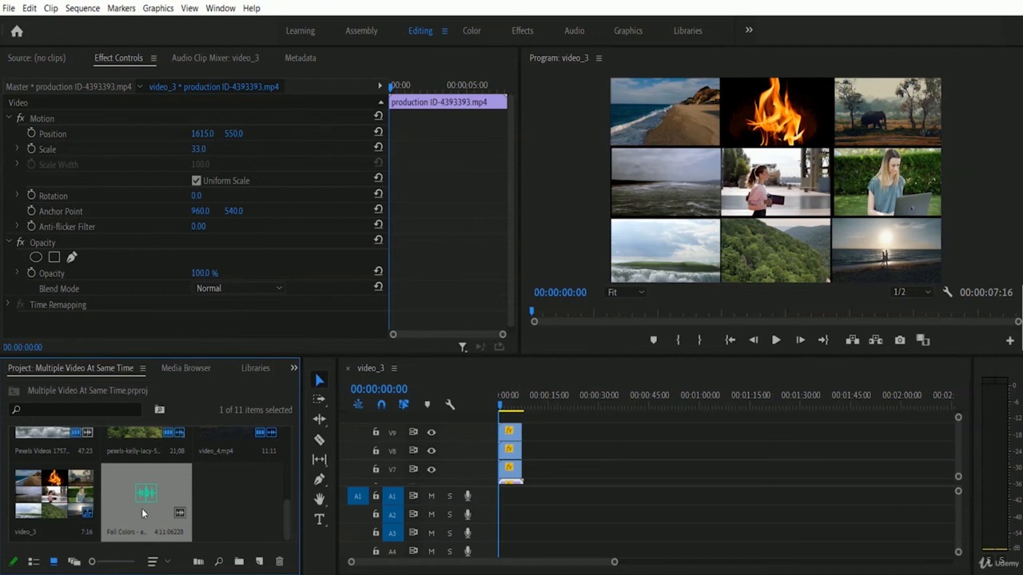
left_click_drag(142, 508, 512, 495)
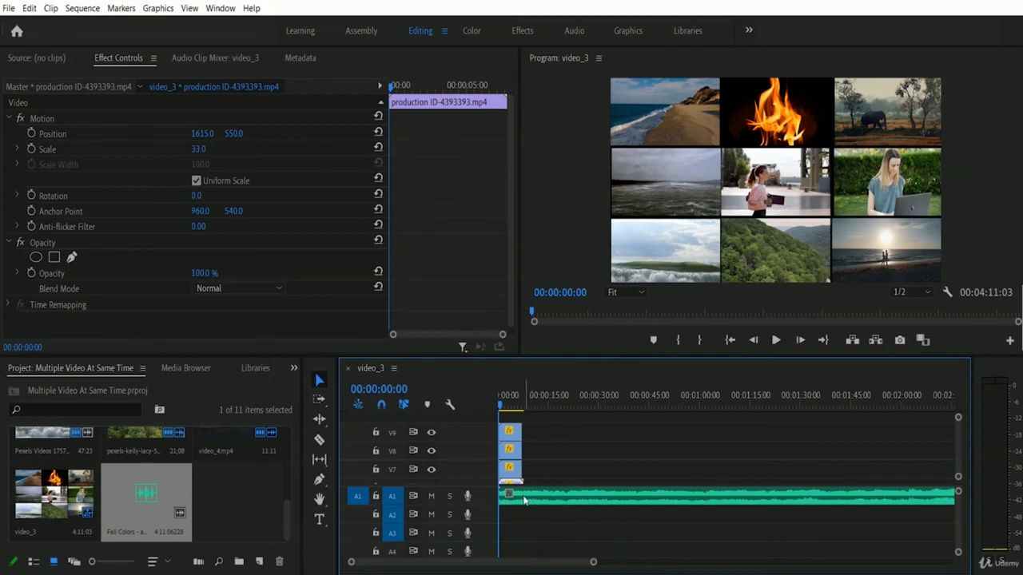
Cut the music on A1 at the end of the video clips with the Razor tool and delete the excess part
left_click(319, 441)
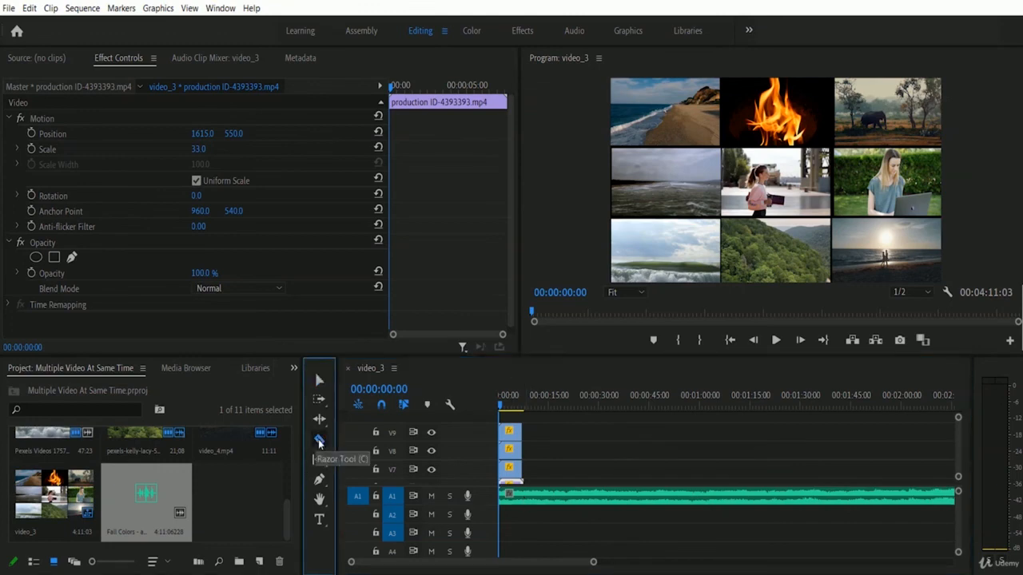
left_click(526, 496)
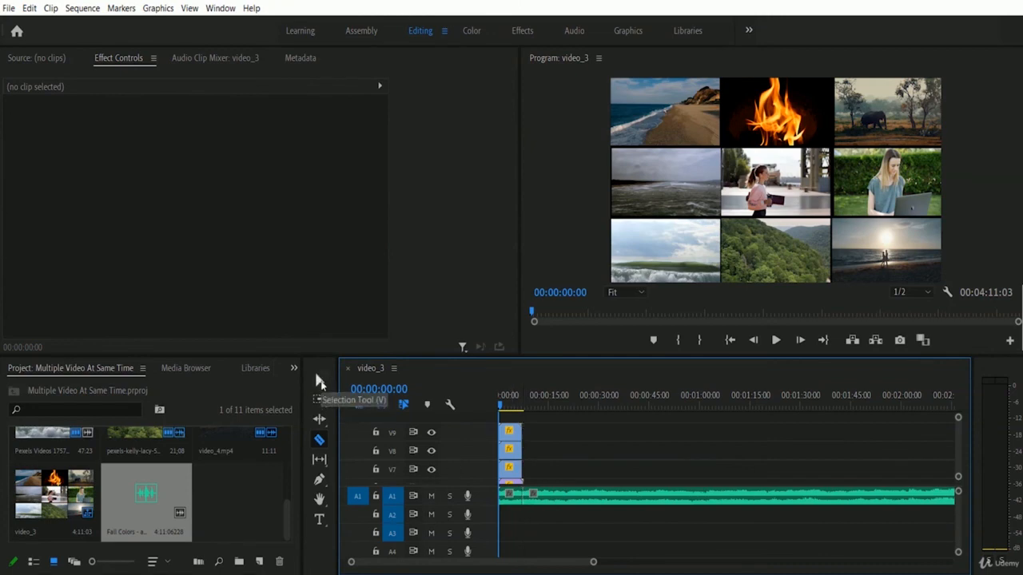
left_click(324, 384)
left_click(637, 501)
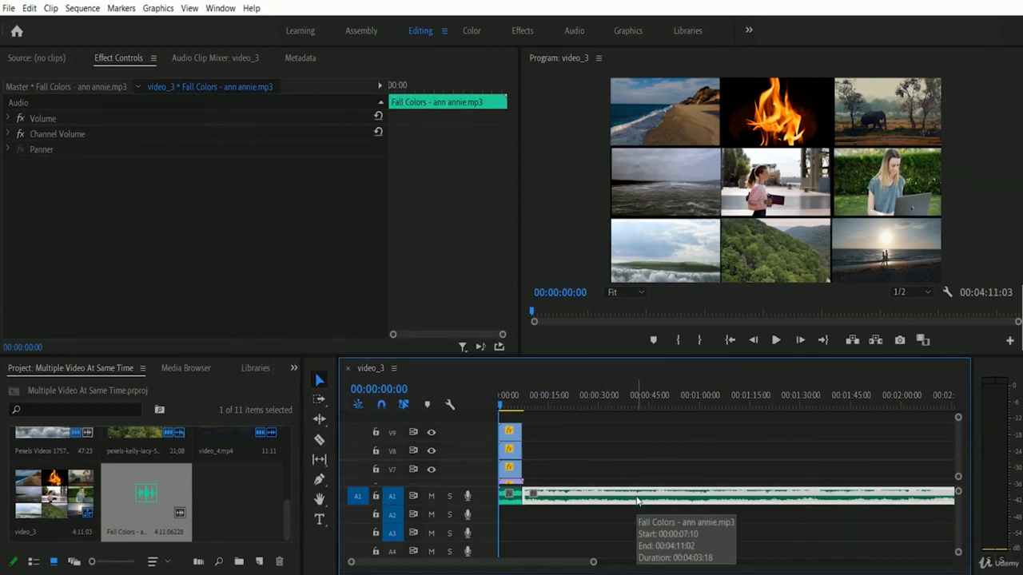
key("Delete")
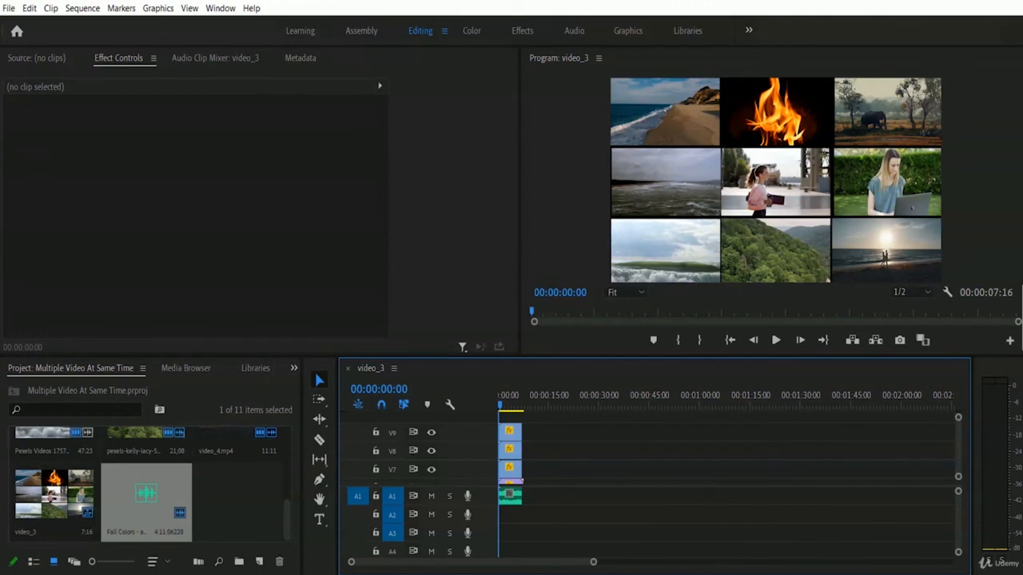
Play the nine-video grid with its music twice from the start of the sequence
left_click(776, 340)
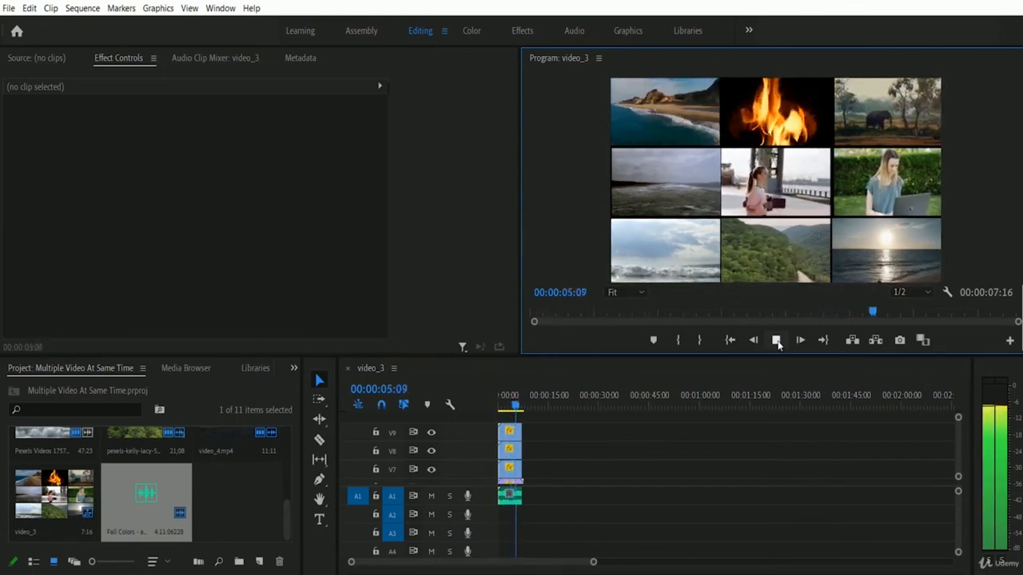
left_click(776, 341)
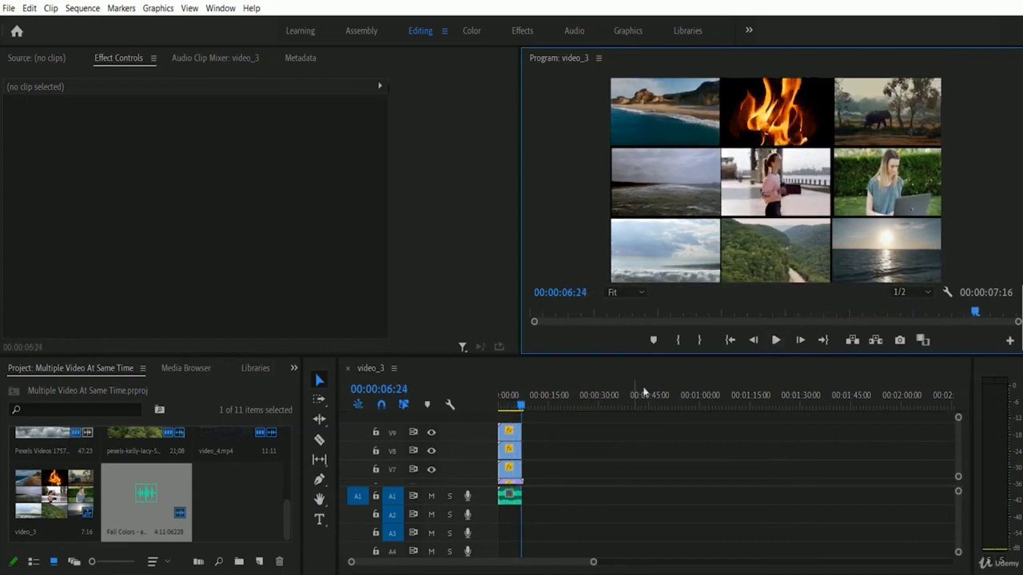
left_click(501, 408)
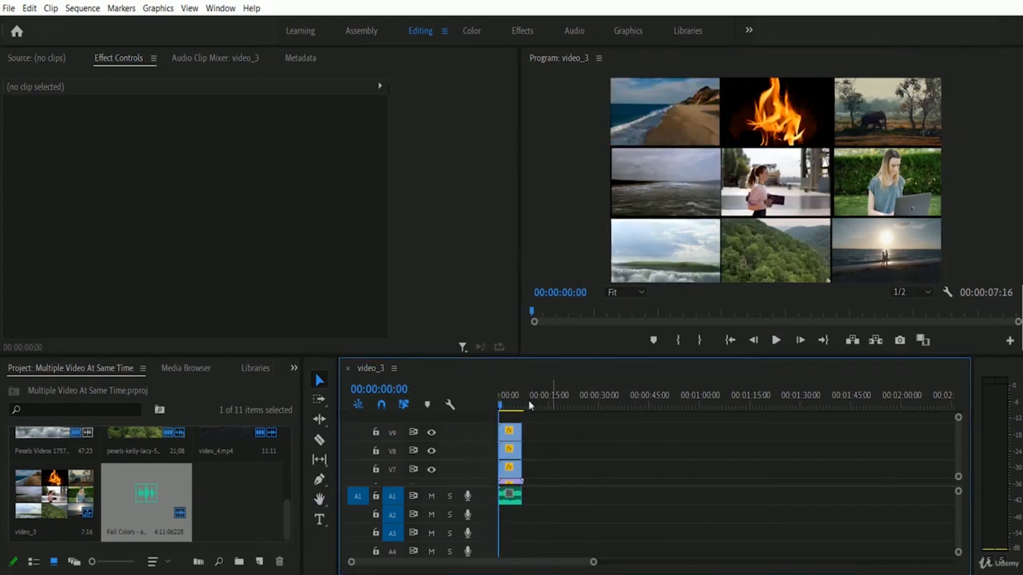
left_click(776, 340)
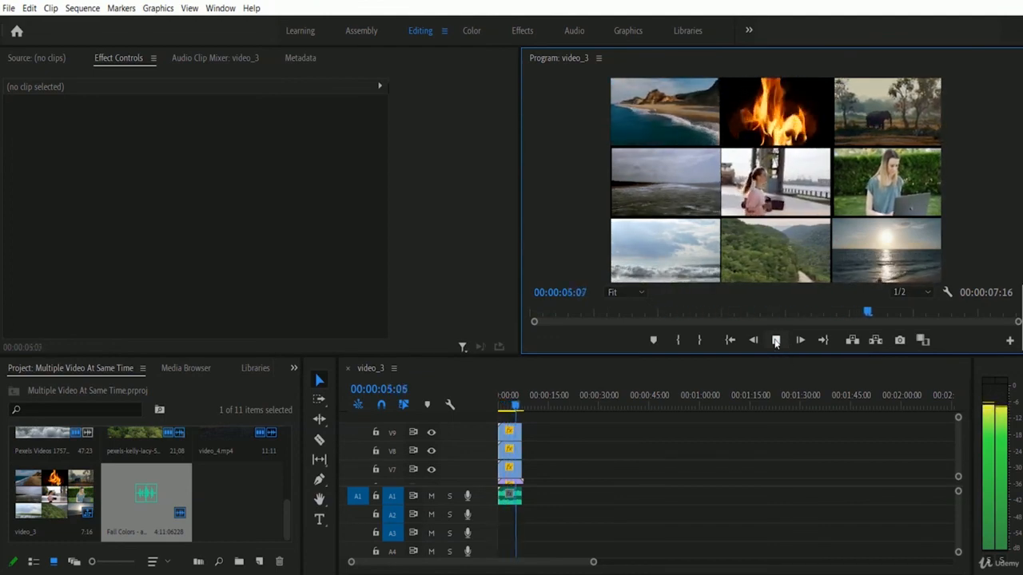
left_click(775, 341)
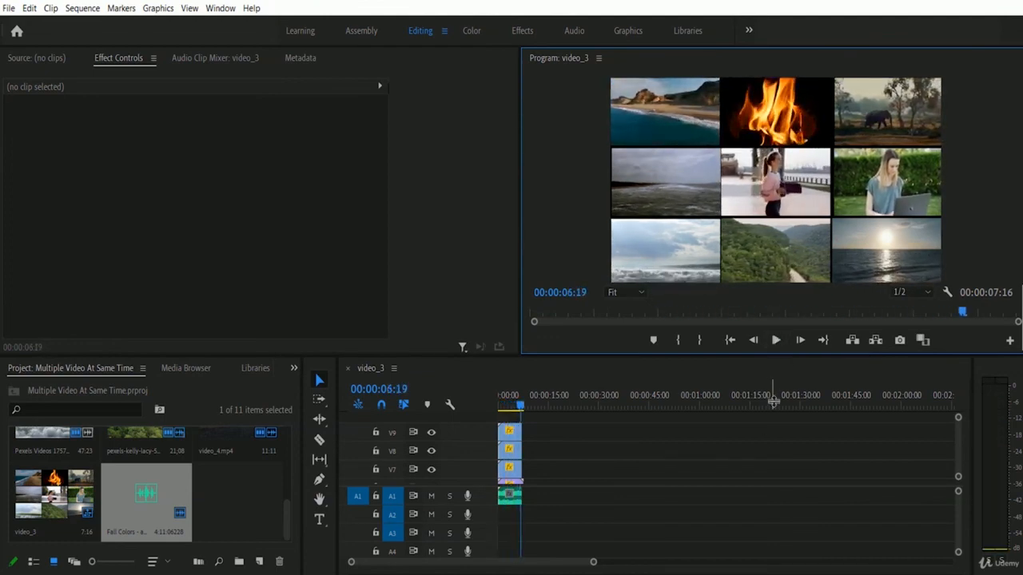